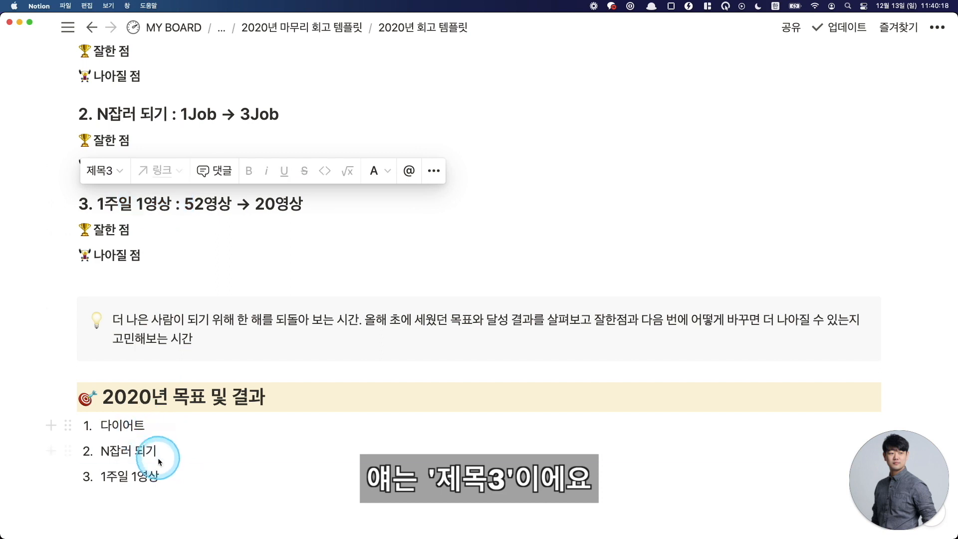
- Convert the three numbered goals under the second "2020년 목표 및 결과" heading to 제목3 headings
click(69, 426)
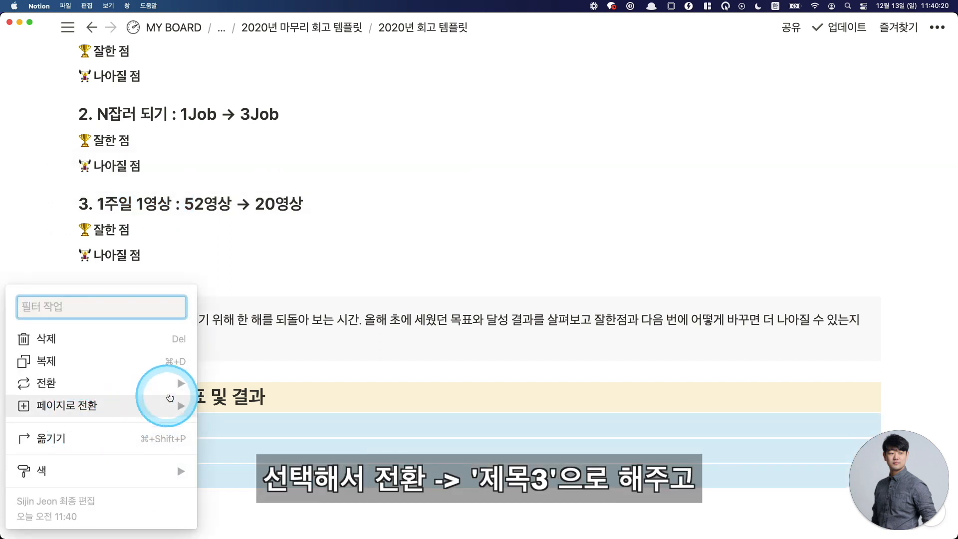
mouse_move(160, 383)
click(272, 319)
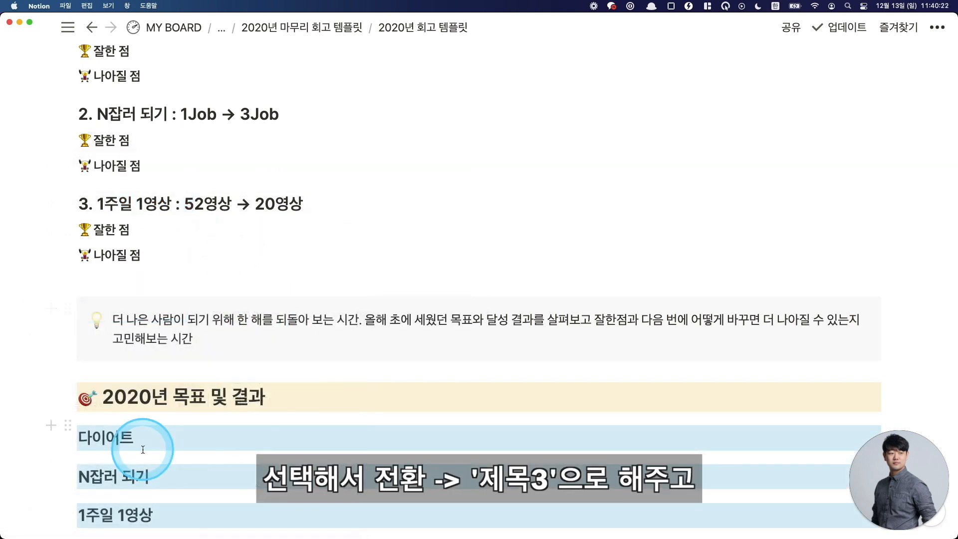
- Number the new headings by prefixing 다이어트 with "1.", N잡러 되기 with "2." and 1주일 1영상 with "3."
click(152, 441)
text(1.)
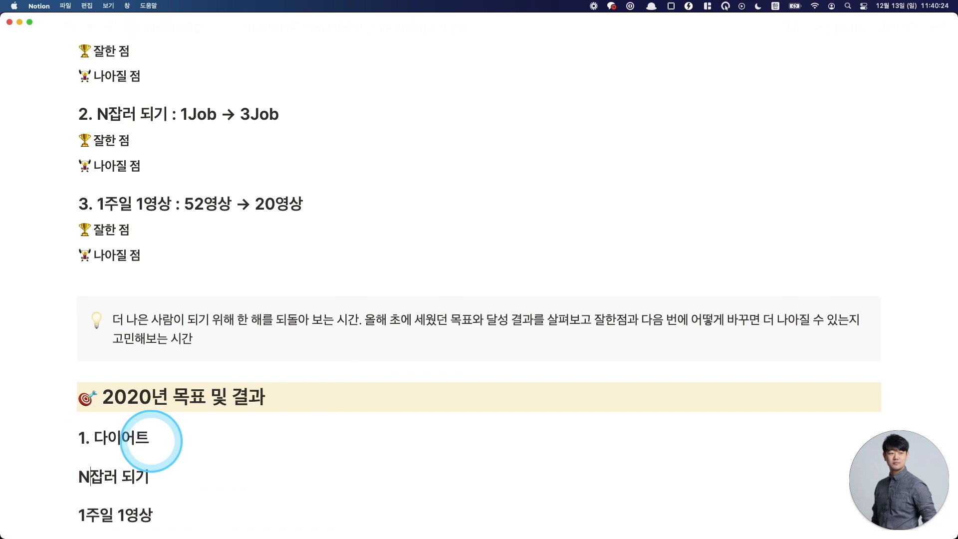
key(Down)
text(2)
key(BackSpace)
key(Left)
text(2.)
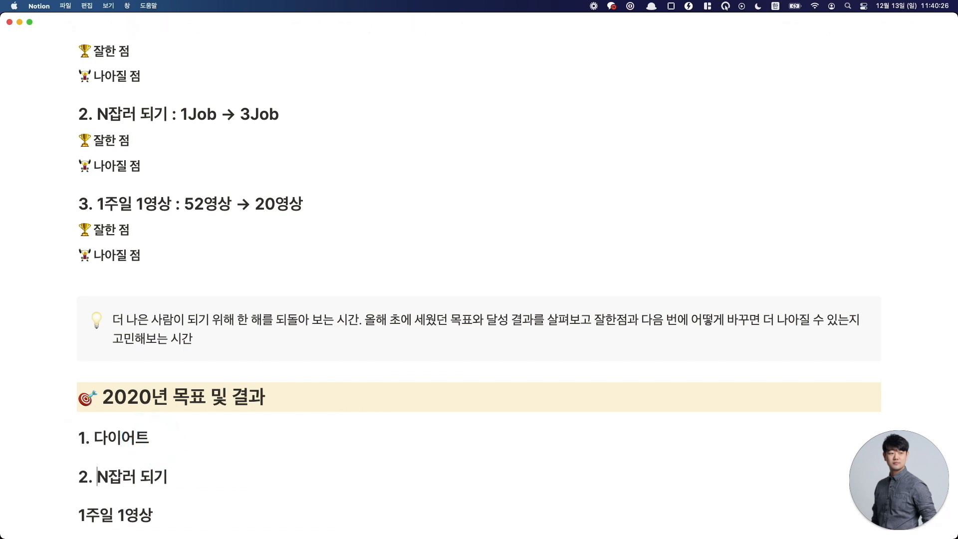
key(Down)
text(3.)
key(Up)
key(Up)
key(Up)
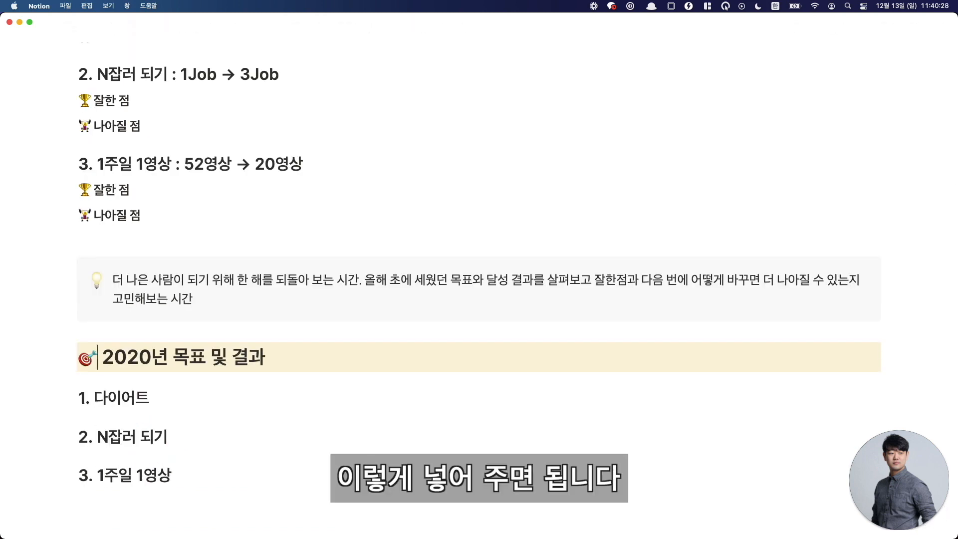
- Below the new 다이어트 heading, add a line with the 트로피 emoji followed by "잘한 점"
scroll(160, 149, up, 3)
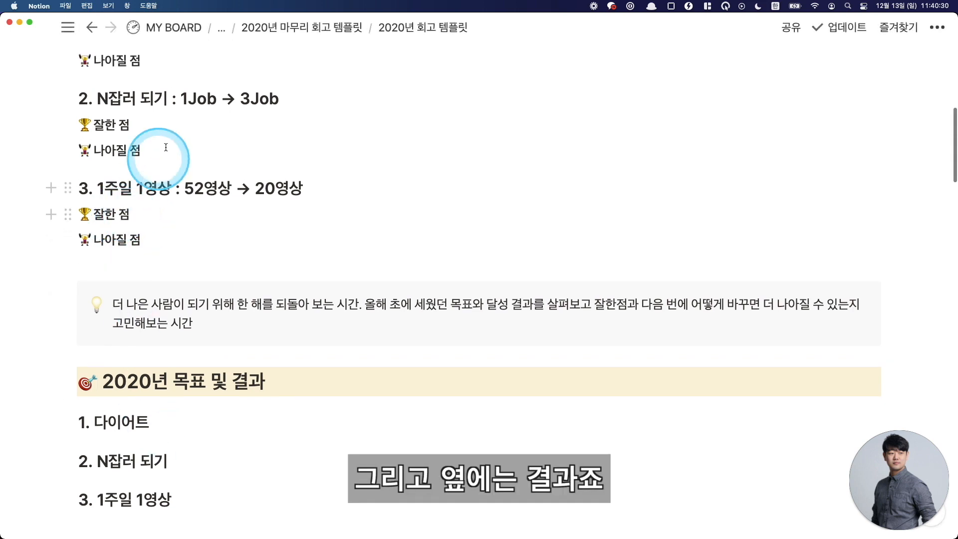
scroll(179, 74, up, 4)
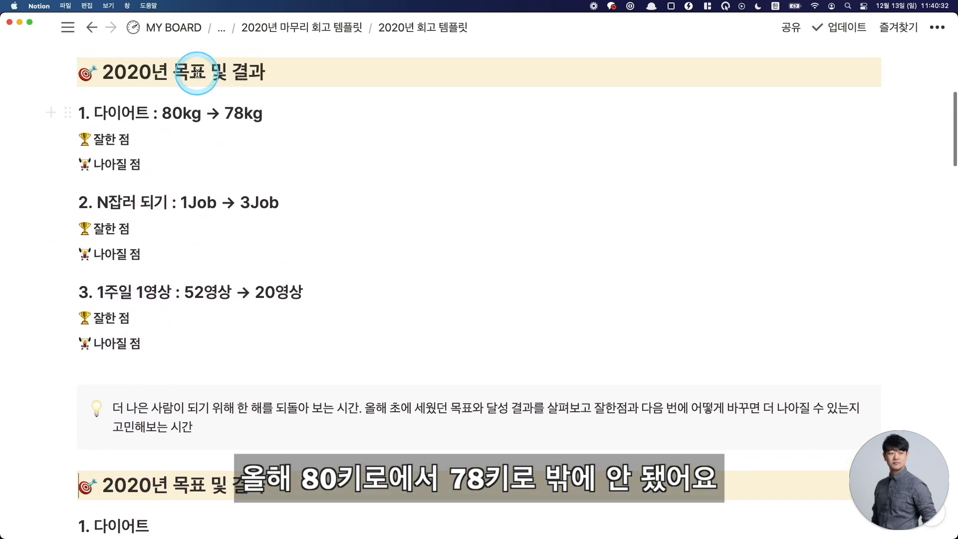
click(225, 178)
scroll(308, 234, down, 5)
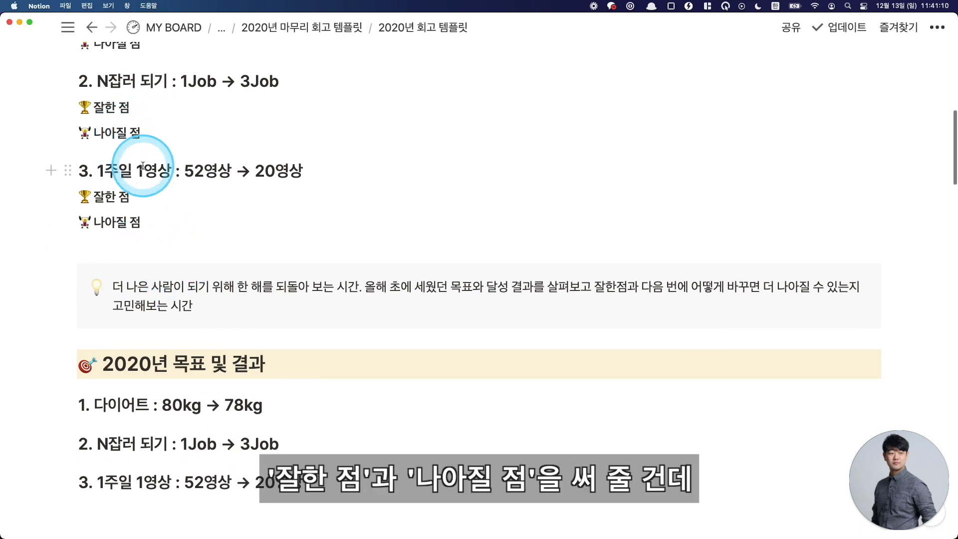
key(Return)
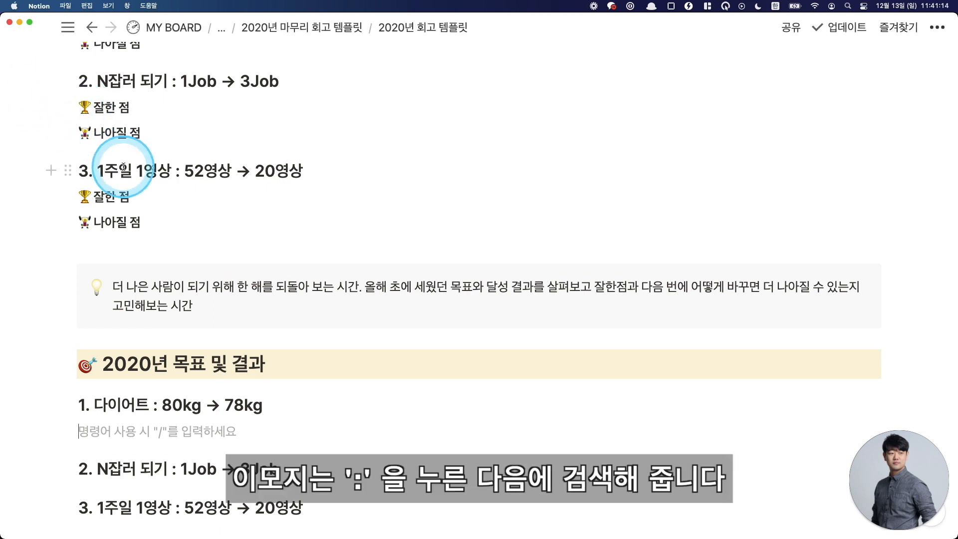
text(:)
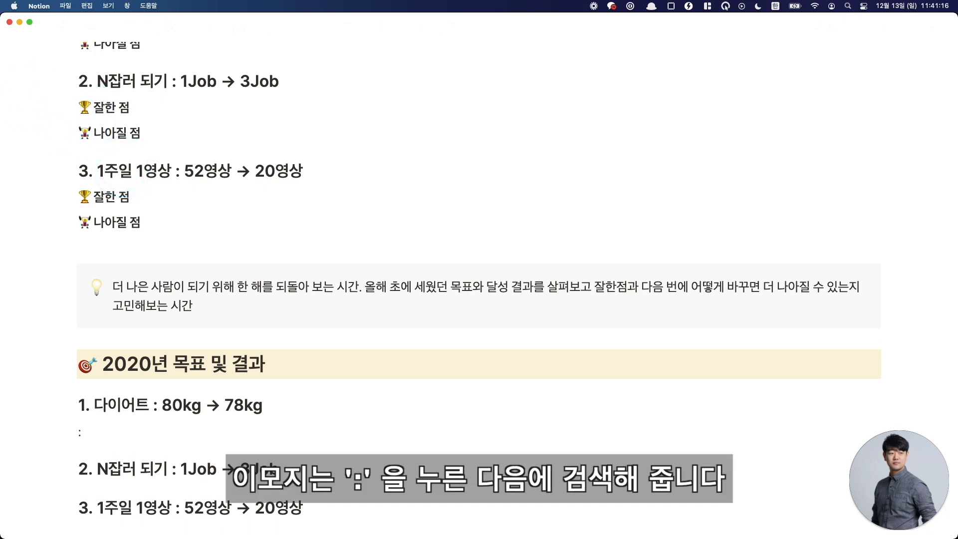
text(트로피)
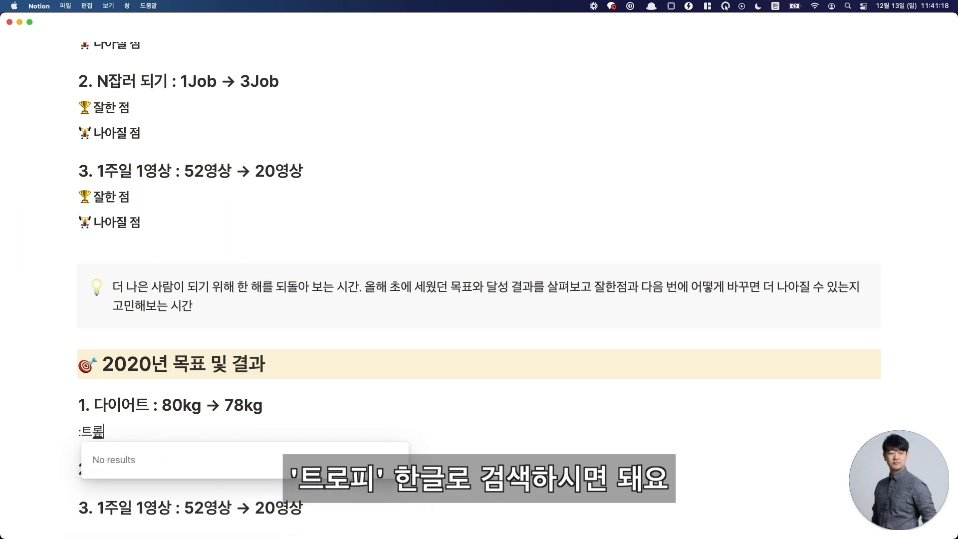
key(Return)
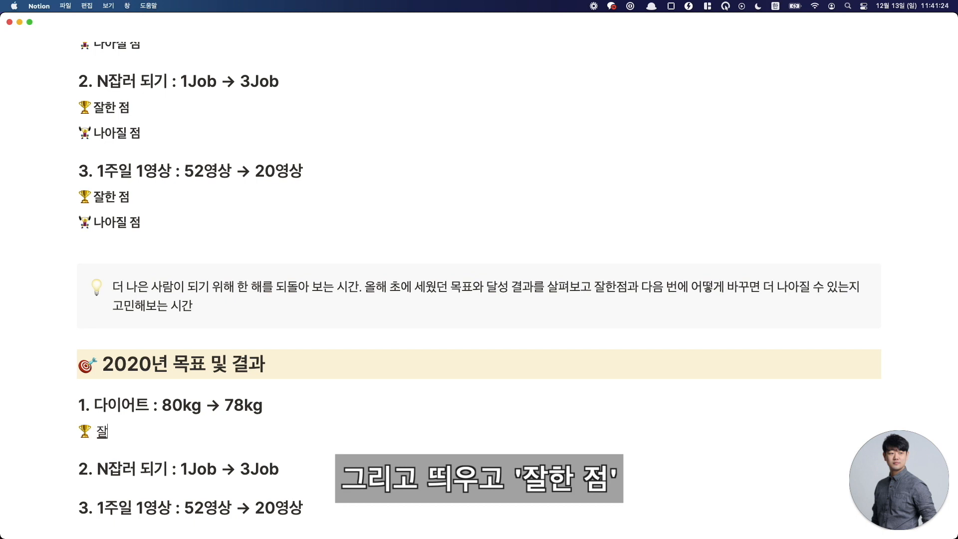
key(Return)
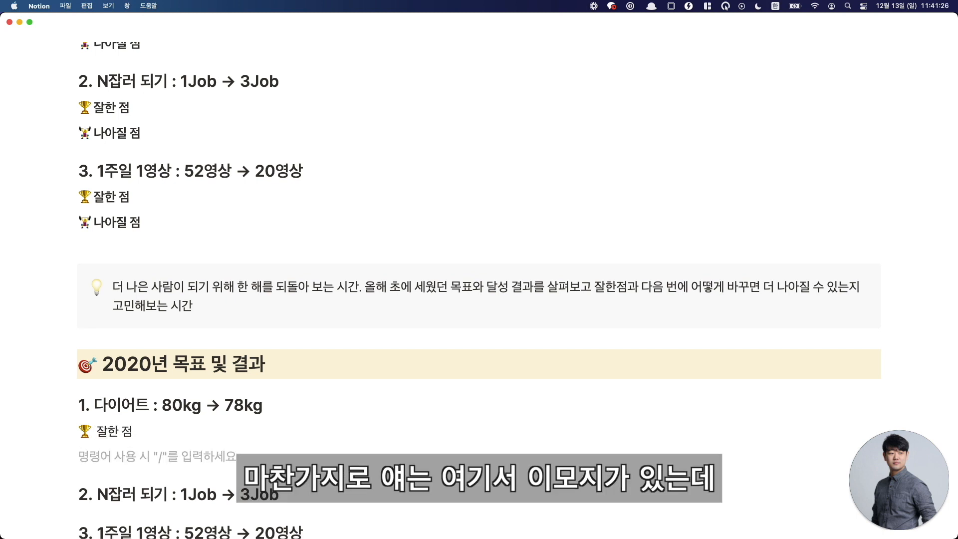
click(82, 131)
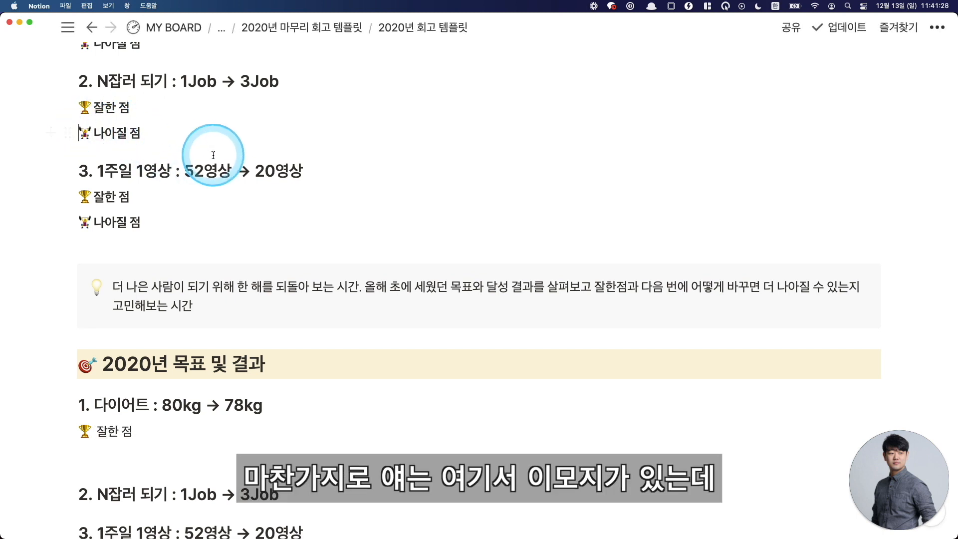
text(:)
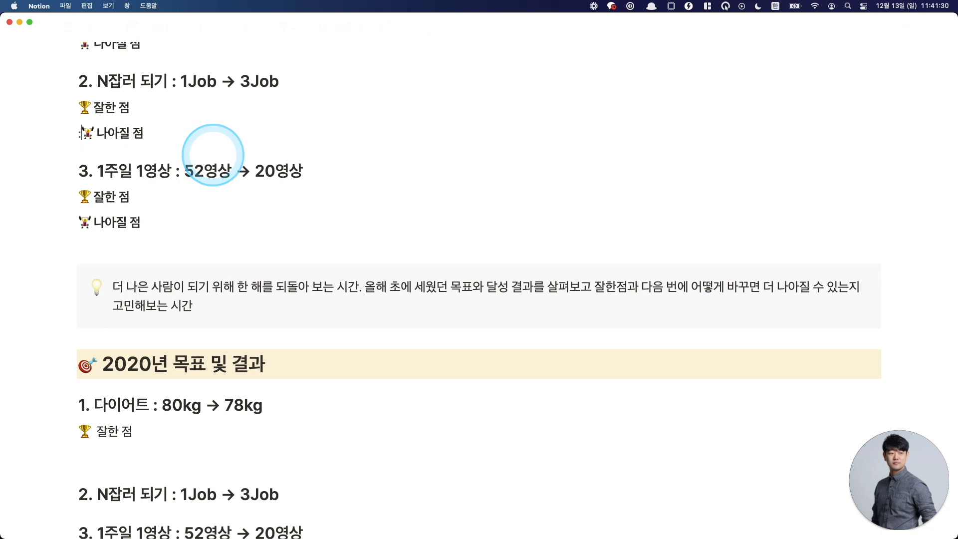
key(BackSpace)
- On the empty line below 잘한 점, insert the 남자 역도 emoji followed by "나아질 점"
click(142, 455)
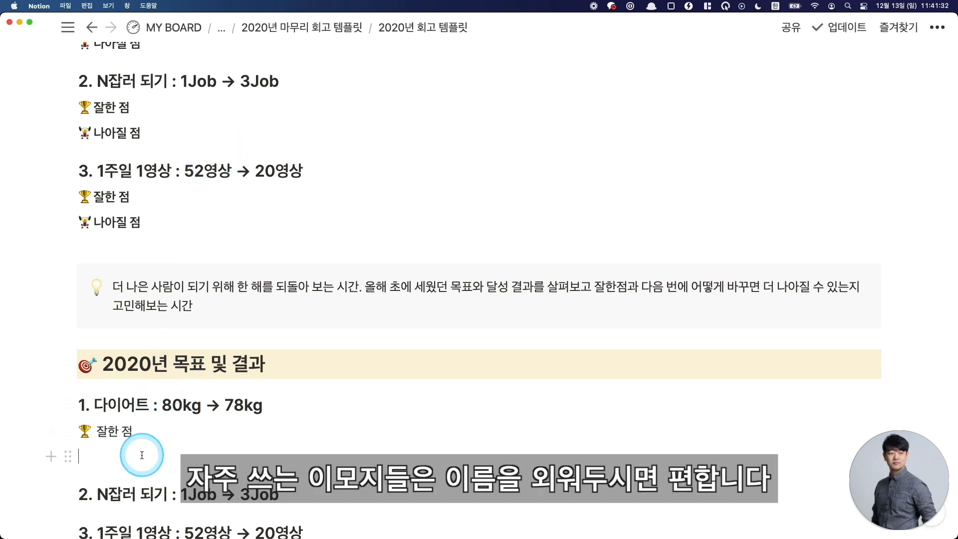
text(:)
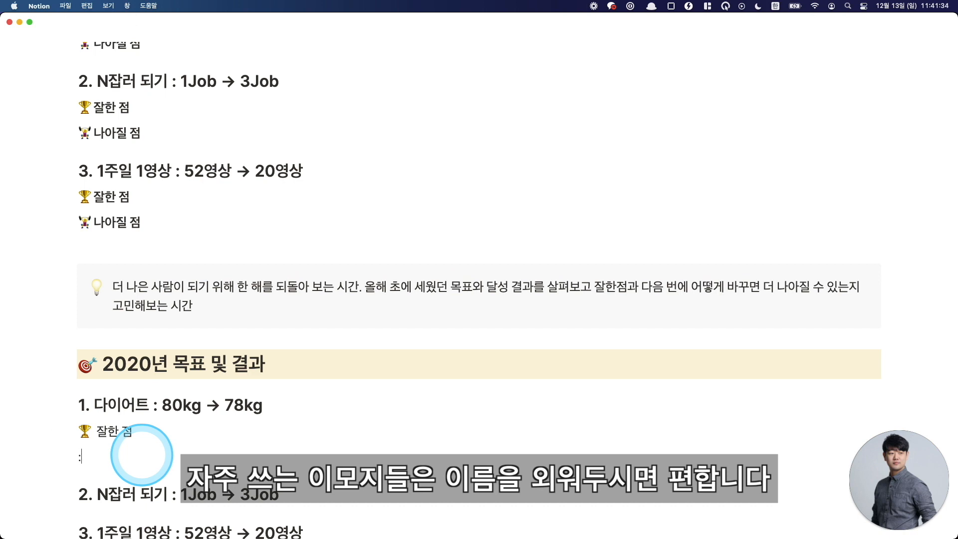
text(남자 역도)
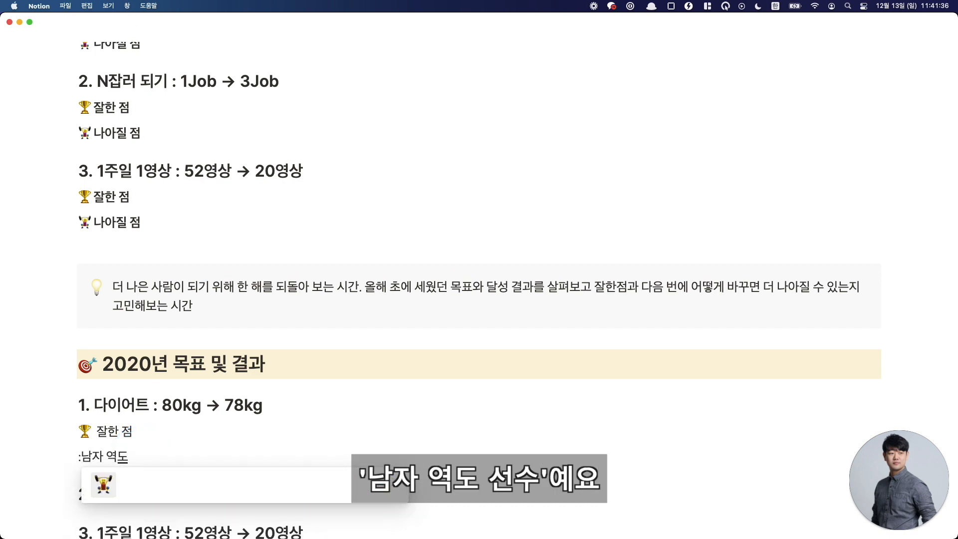
key(Return)
key(Return)
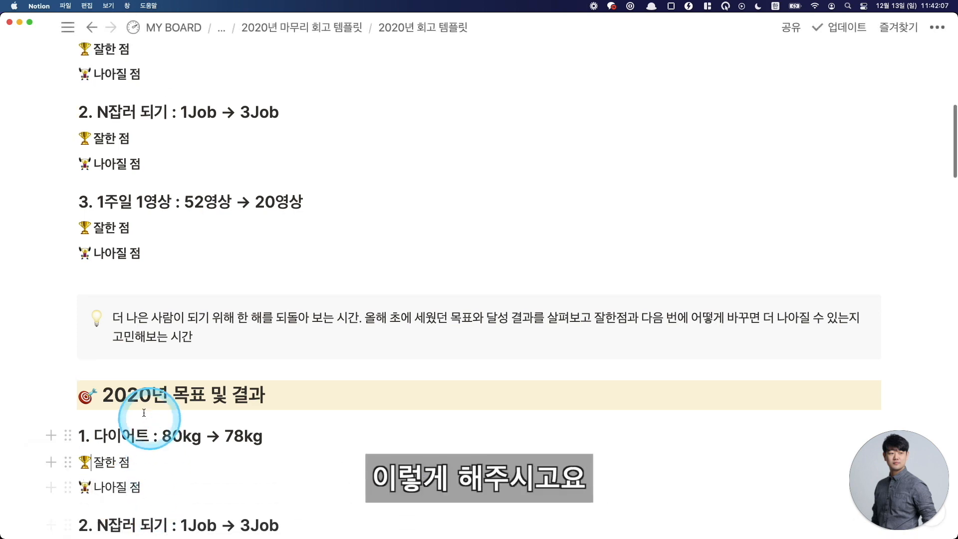
- Make the 잘한 점 and 나아질 점 lines under the new 다이어트 goal bold
scroll(141, 213, down, 5)
click(171, 349)
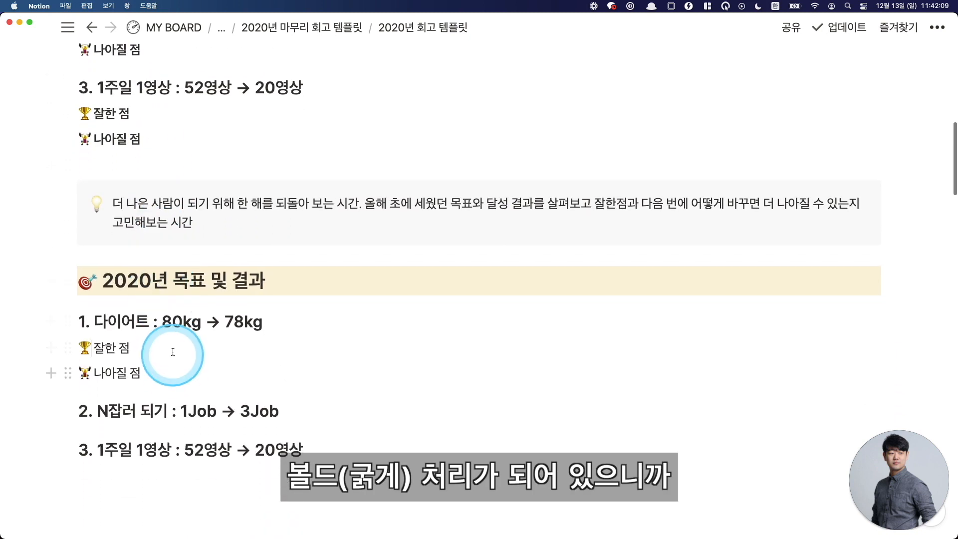
drag(180, 376, 181, 380)
key(super+b)
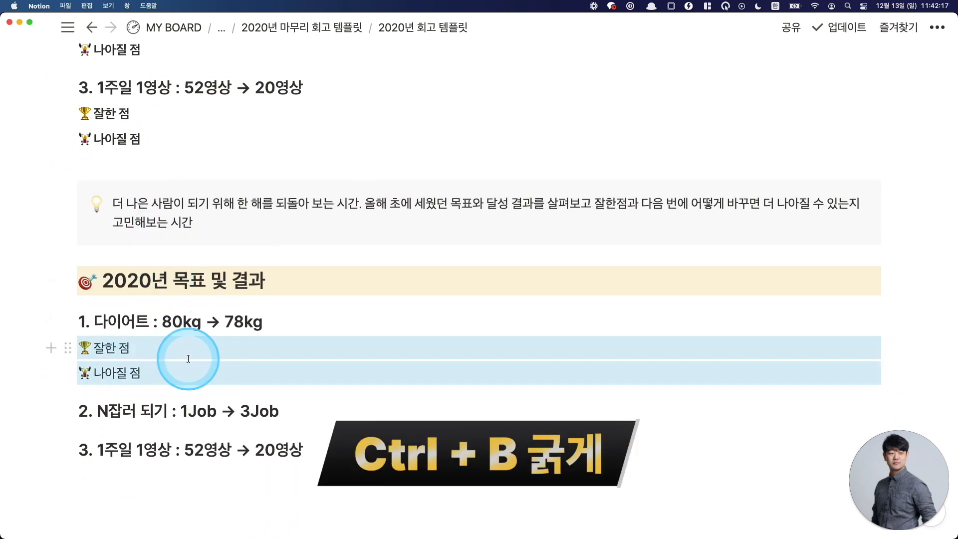
- Duplicate the bold 잘한 점 and 나아질 점 lines and place a copy under both the N잡러 되기 and 1주일 1영상 goals
scroll(225, 350, down, 2)
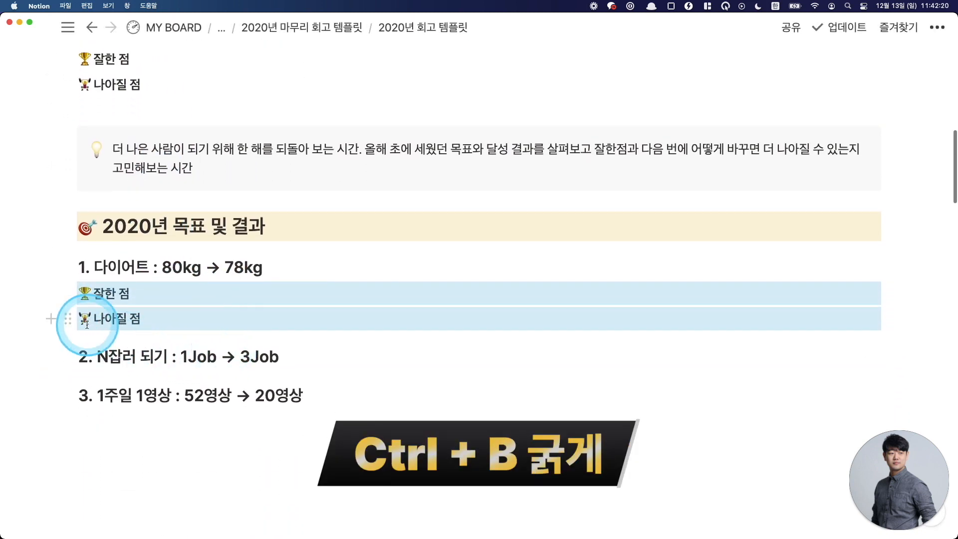
click(67, 319)
click(140, 284)
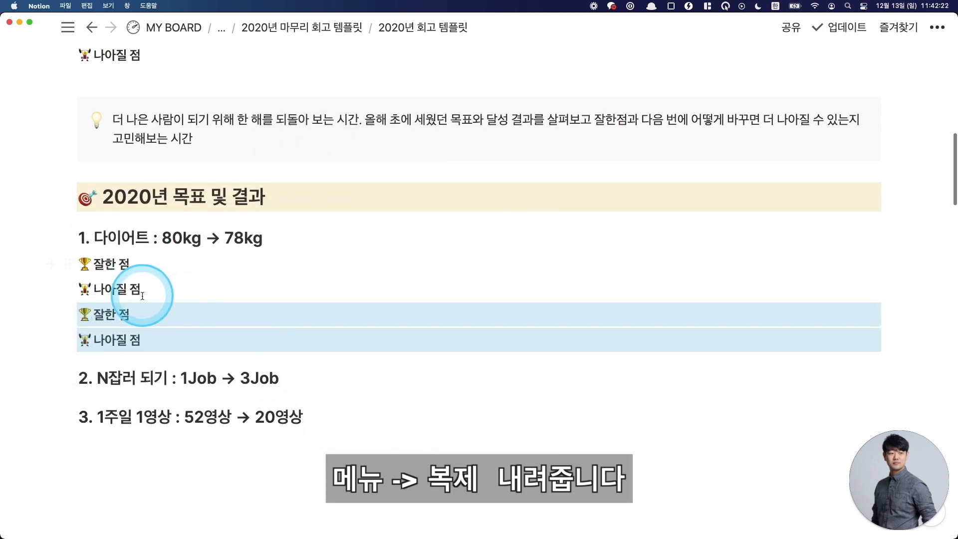
drag(81, 306, 83, 477)
click(67, 375)
click(102, 329)
scroll(273, 366, down, 1)
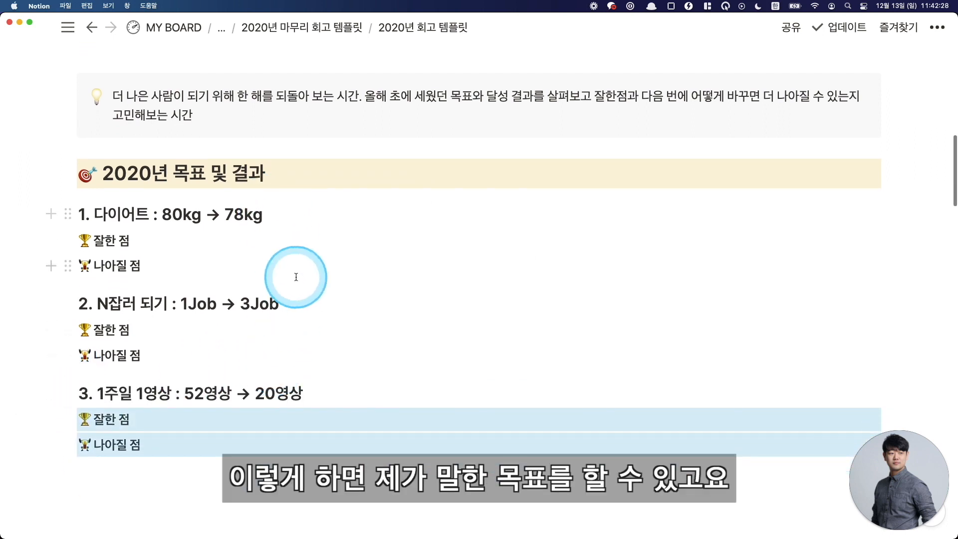
- Under the 다이어트 goal, write "음식 조절을 잘했다" below 잘한 점 and "매일 아침 운동 시간을 늘려야겠다" below 나아질 점
click(240, 249)
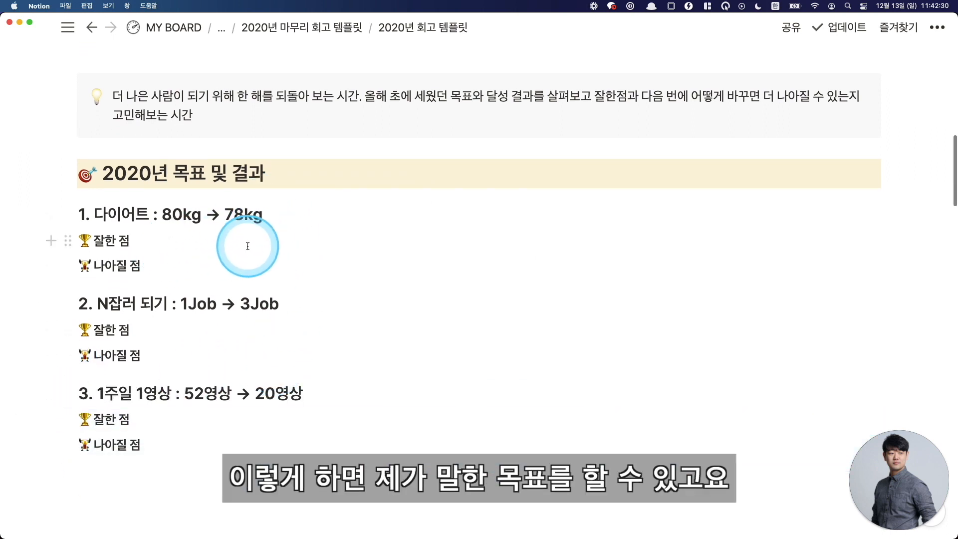
key(Return)
text(음식 조절을 잘했다)
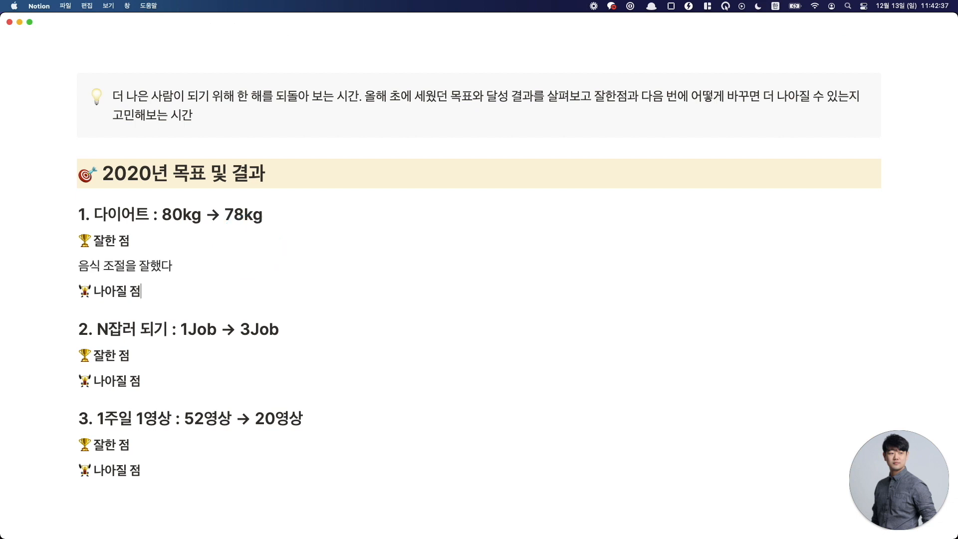
key(Return)
text(운도)
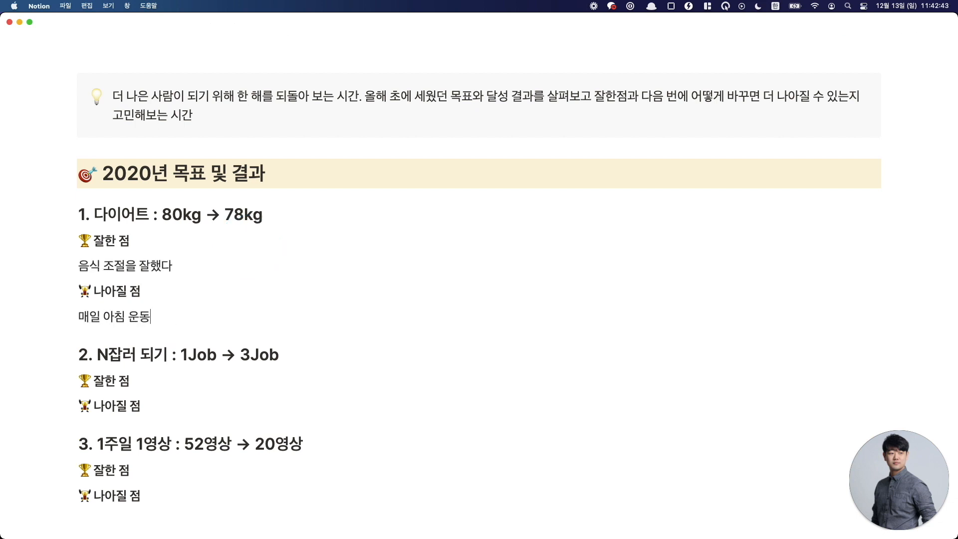
text( 시간을 늘려야겠다)
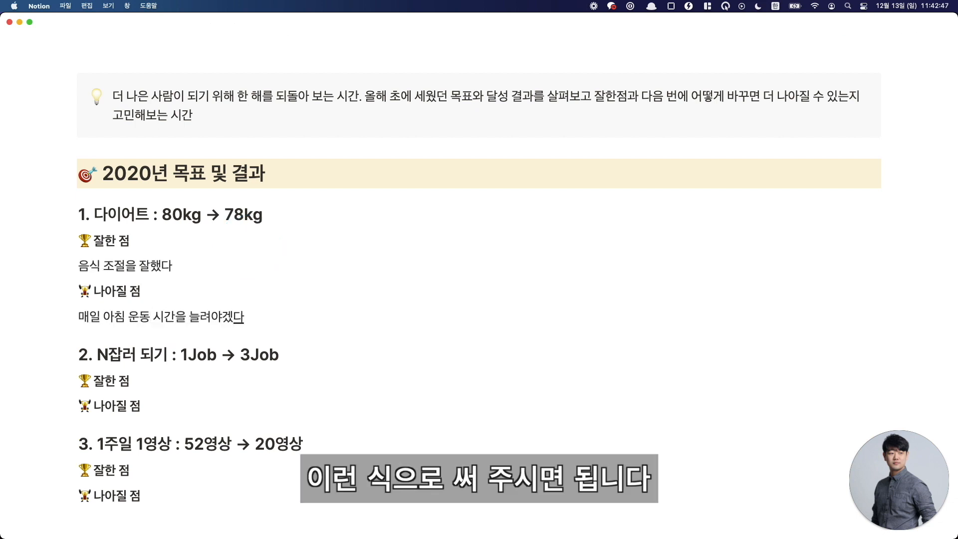
- Examine the database layout in "그 외 실행 결과 및 업적_ver1" and the monthly text layout in "그 외 실행 결과 및 업적_ver2"
scroll(245, 180, down, 5)
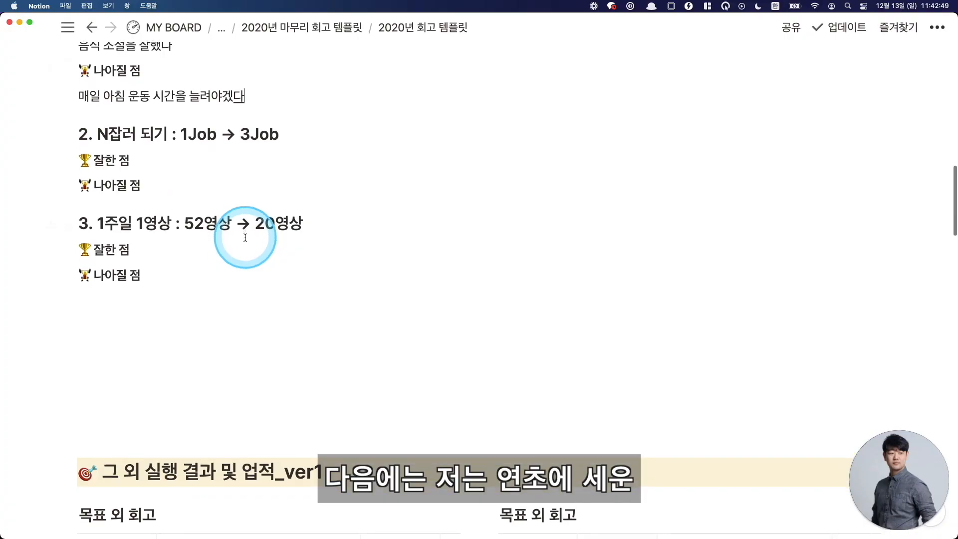
scroll(245, 238, down, 8)
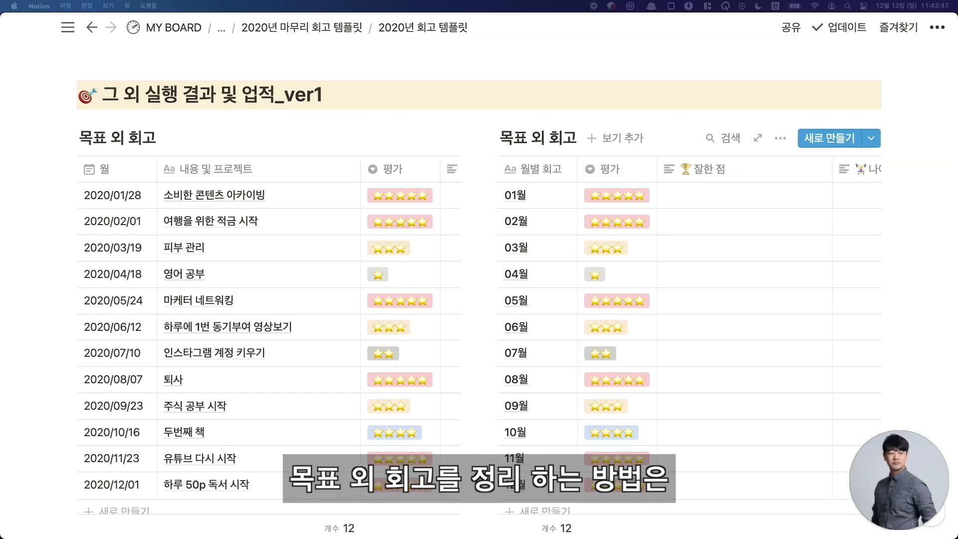
scroll(301, 354, up, 1)
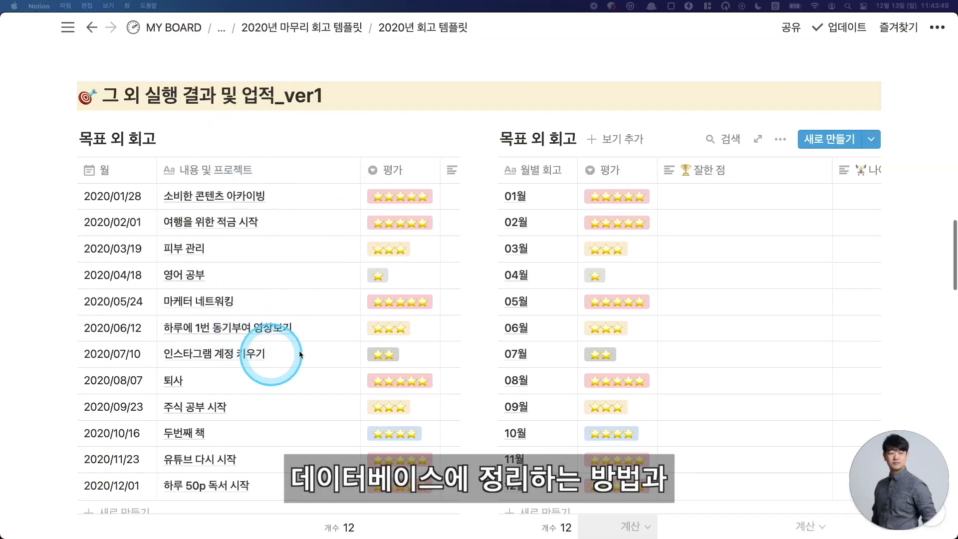
scroll(236, 333, down, 15)
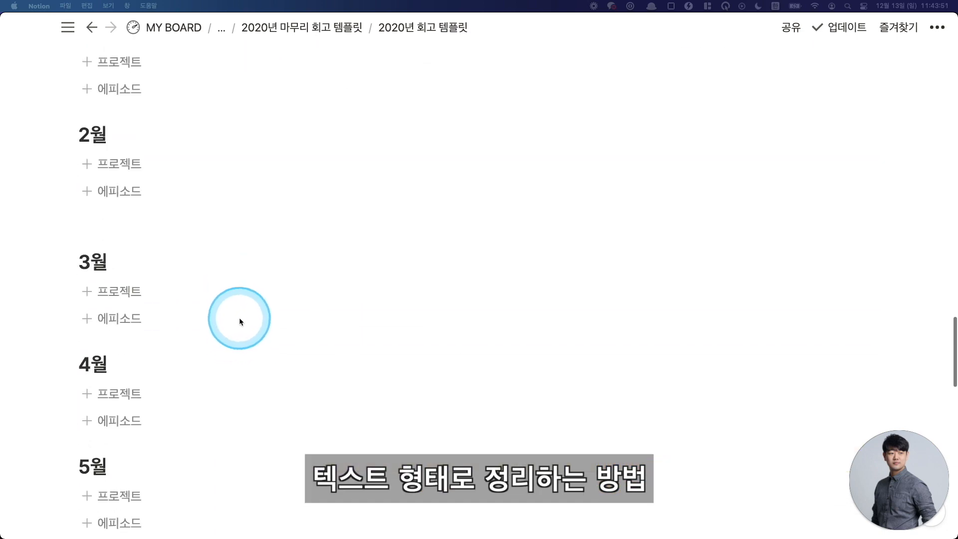
scroll(238, 250, up, 5)
scroll(276, 370, down, 2)
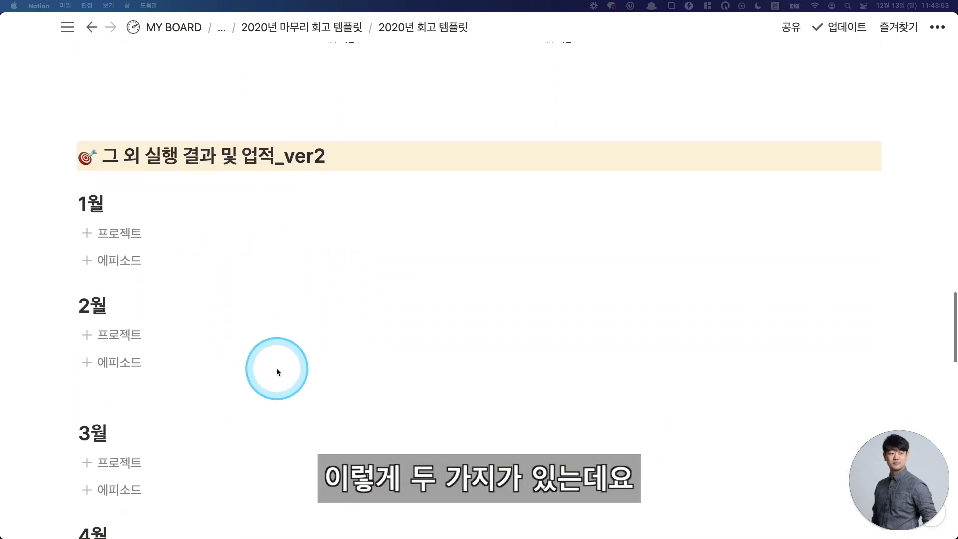
scroll(278, 369, up, 8)
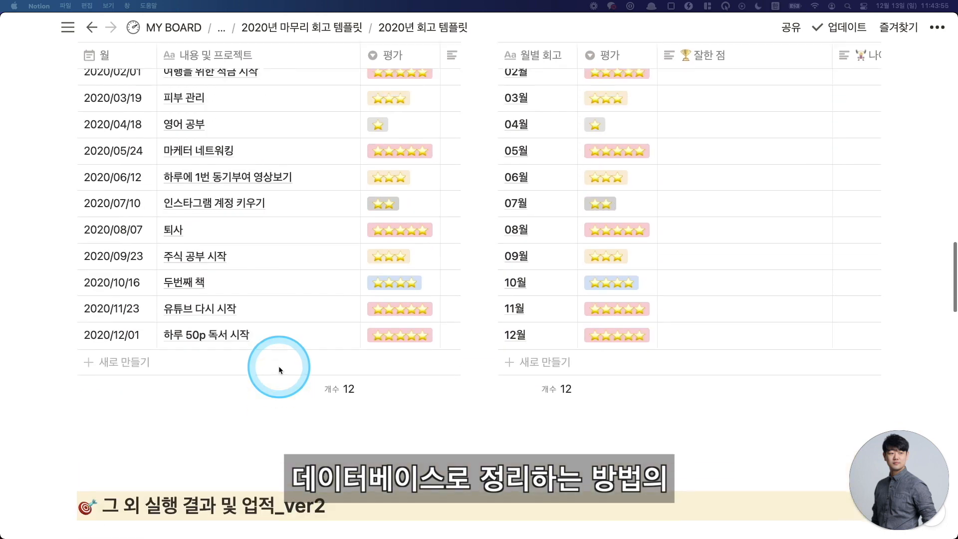
scroll(279, 366, up, 3)
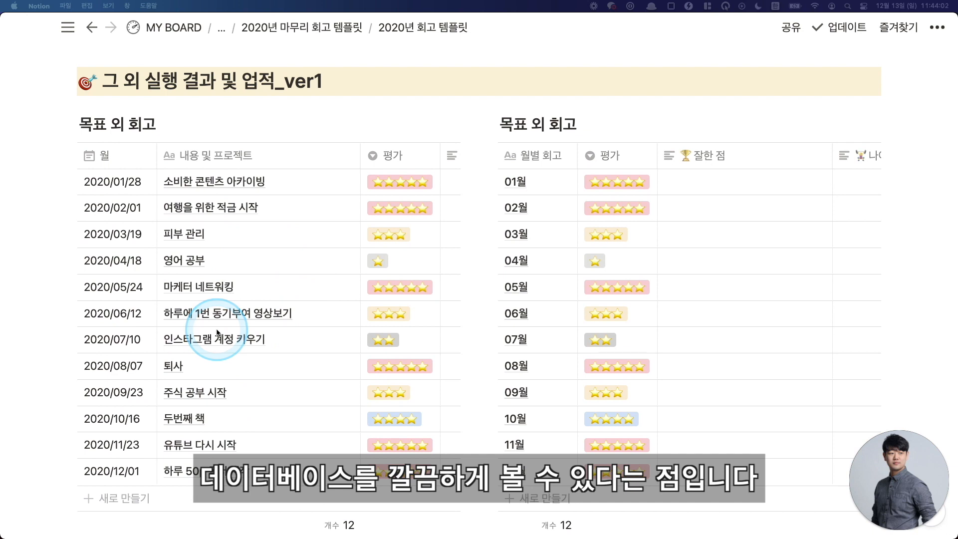
- Narrow the 내용 및 프로젝트 column of the date-based 목표 외 회고 table and view its 잘한 점 and 나아질 점 columns
scroll(332, 191, up, 1)
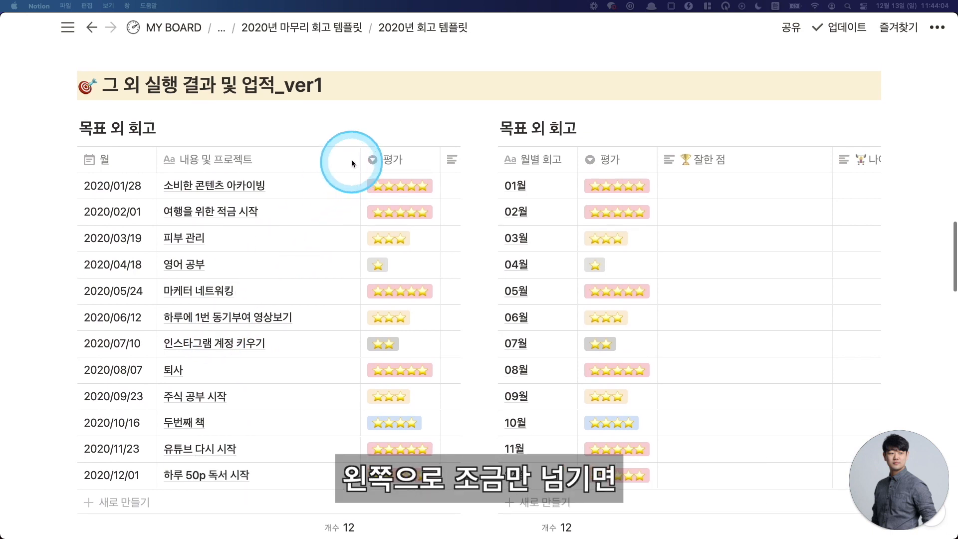
drag(361, 160, 314, 163)
scroll(371, 247, right, 10)
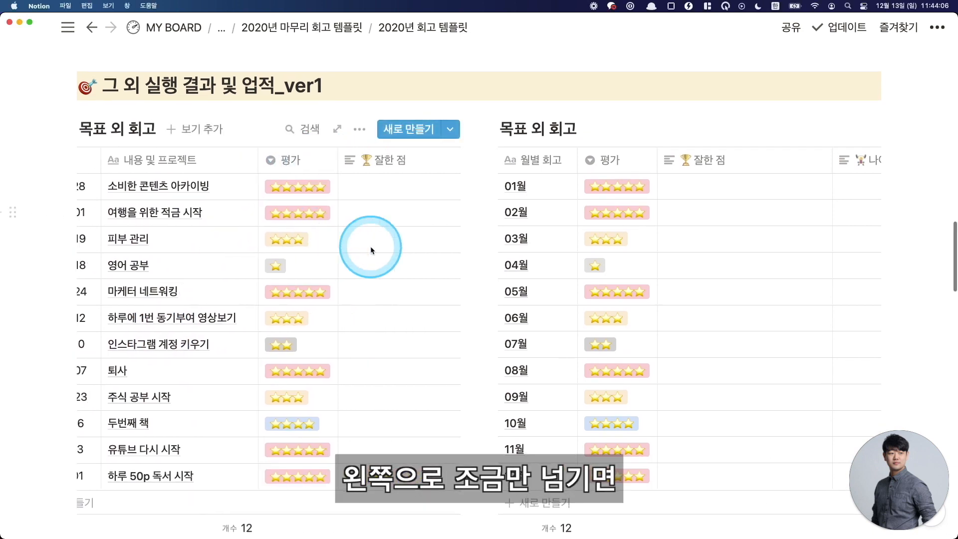
scroll(242, 154, up, 3)
scroll(244, 247, down, 1)
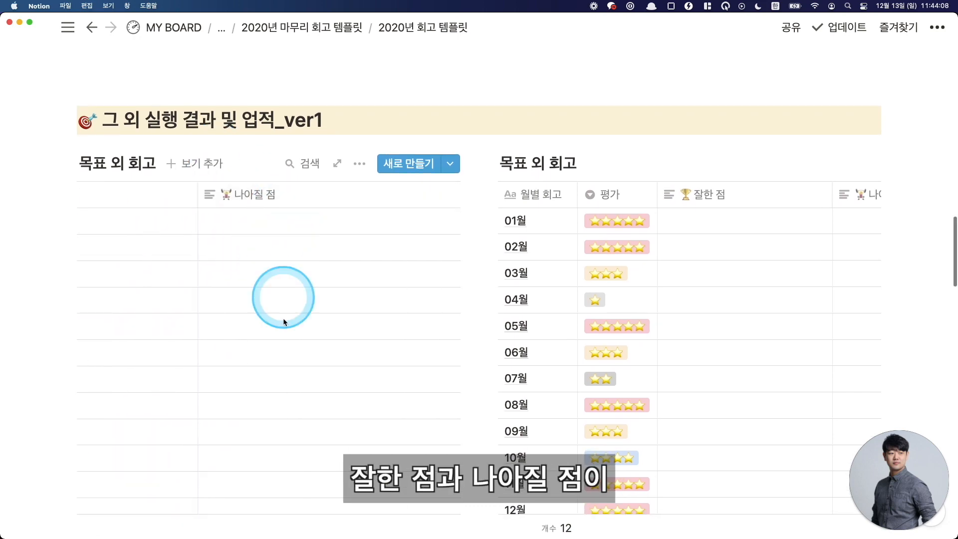
scroll(301, 330, down, 2)
scroll(301, 330, left, 5)
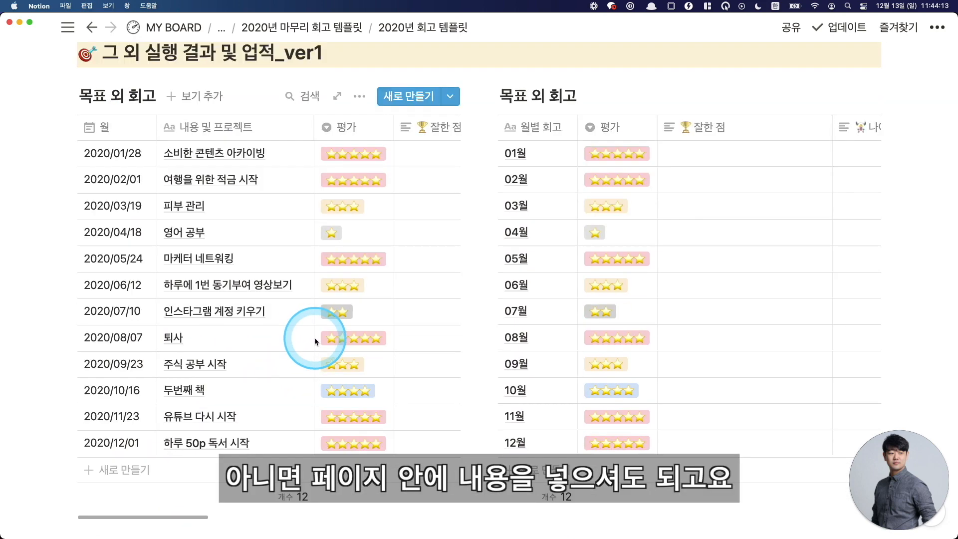
- Inspect the entry pages for 소비한 콘텐츠 아카이빙 and 01월, and compare the ver1 databases with the monthly ver2 text layout
click(292, 173)
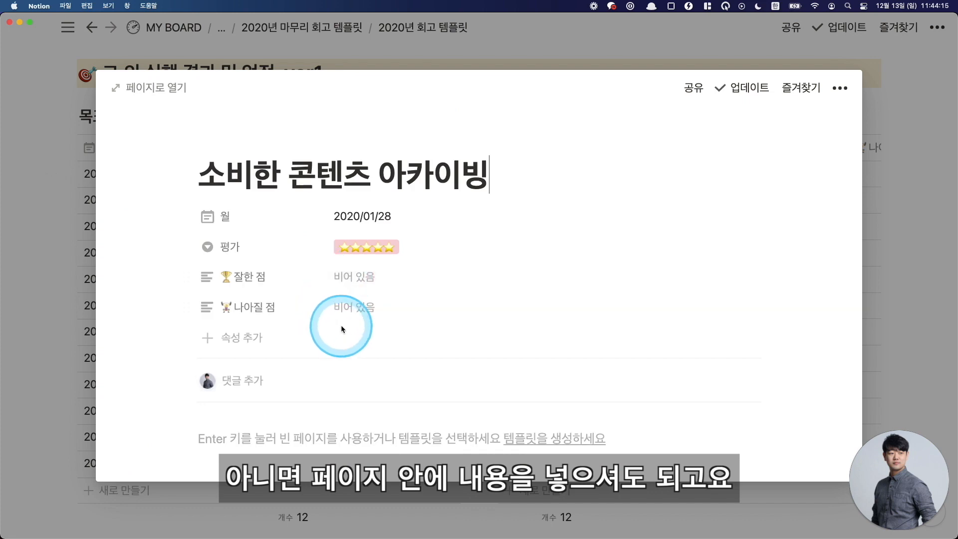
key(Escape)
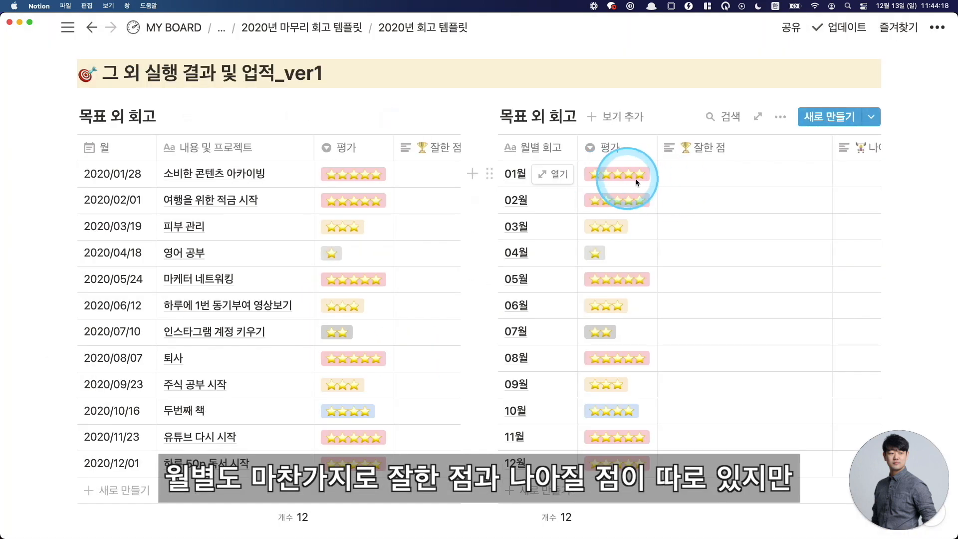
scroll(717, 178, right, 1)
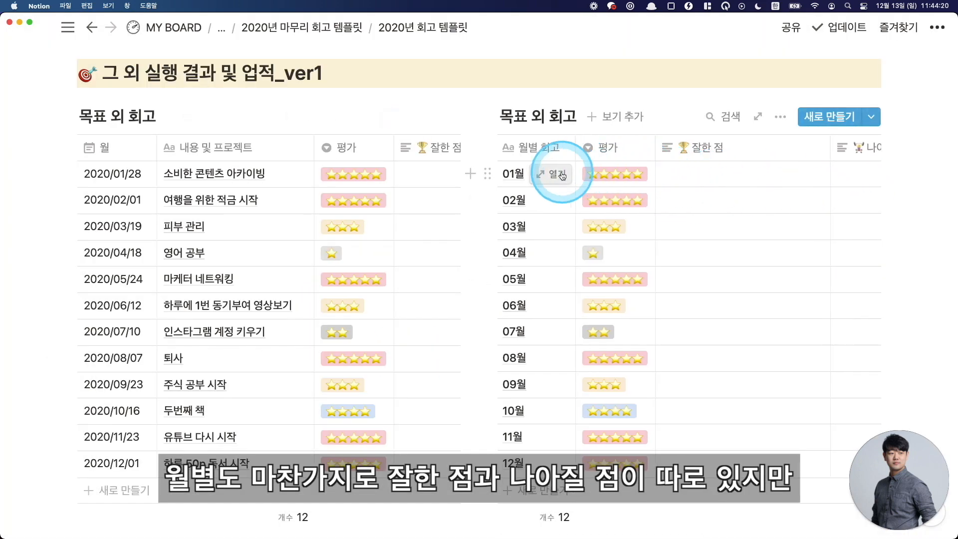
click(559, 174)
scroll(330, 391, down, 3)
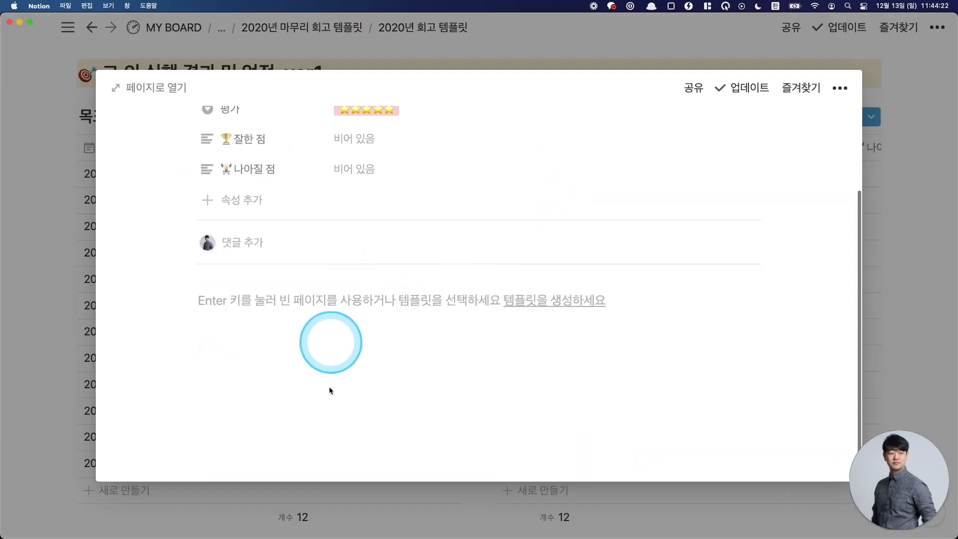
key(Escape)
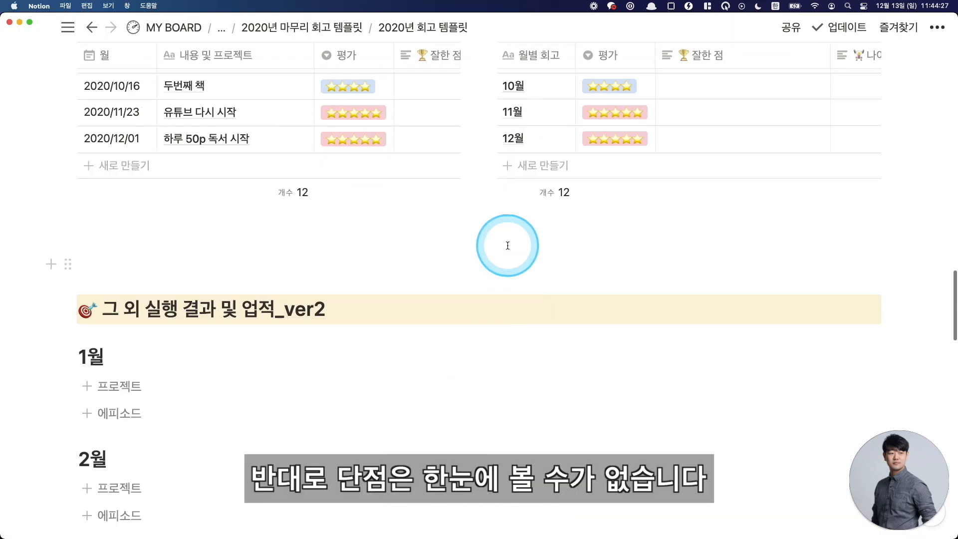
scroll(505, 240, up, 6)
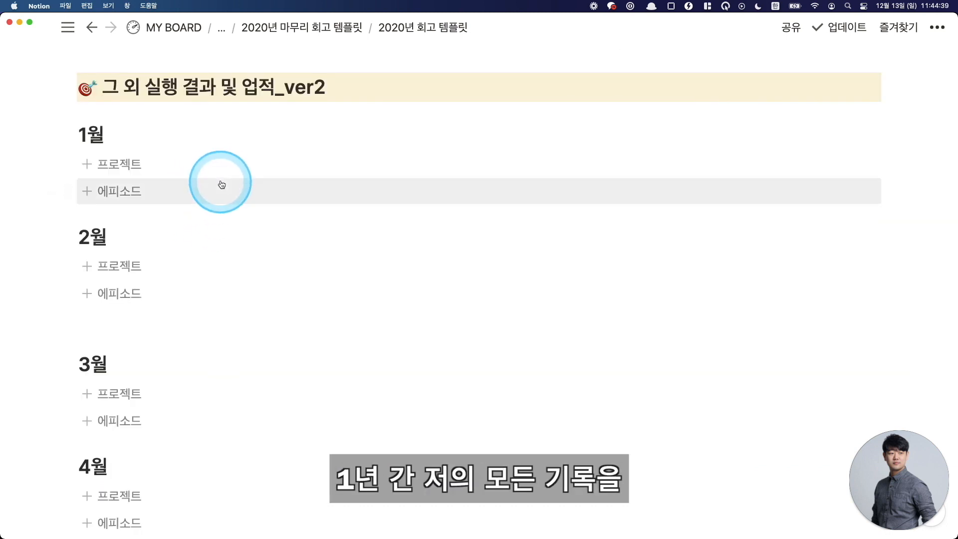
scroll(222, 205, down, 1)
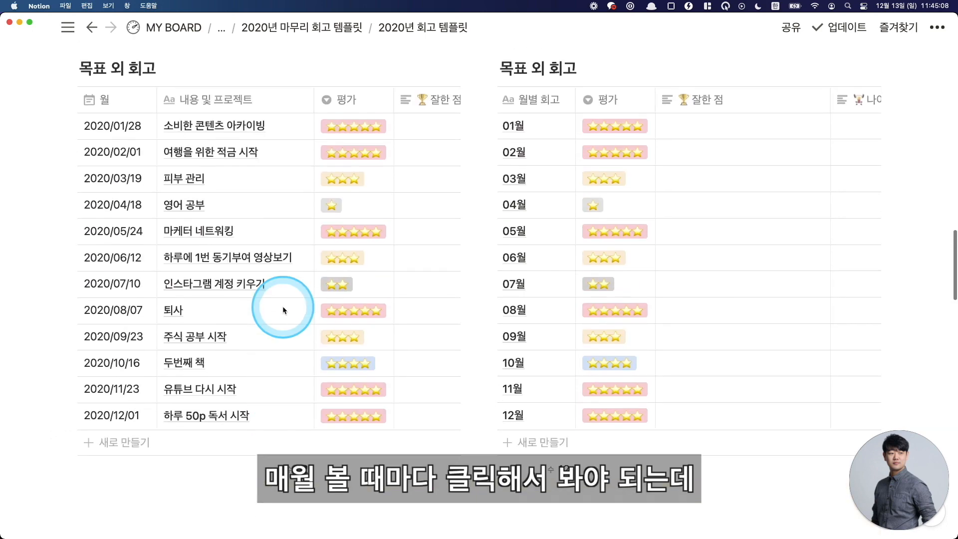
scroll(285, 306, up, 1)
scroll(554, 192, down, 10)
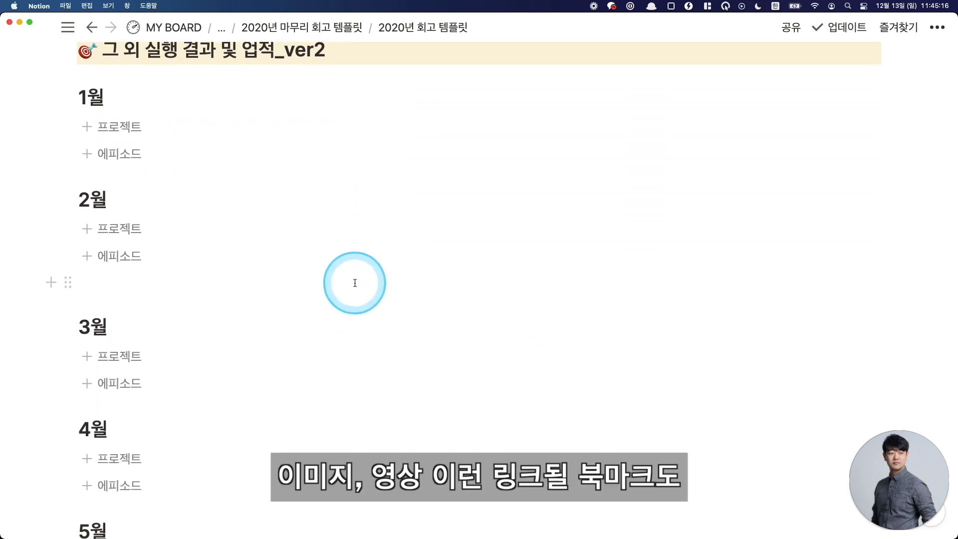
scroll(355, 283, down, 1)
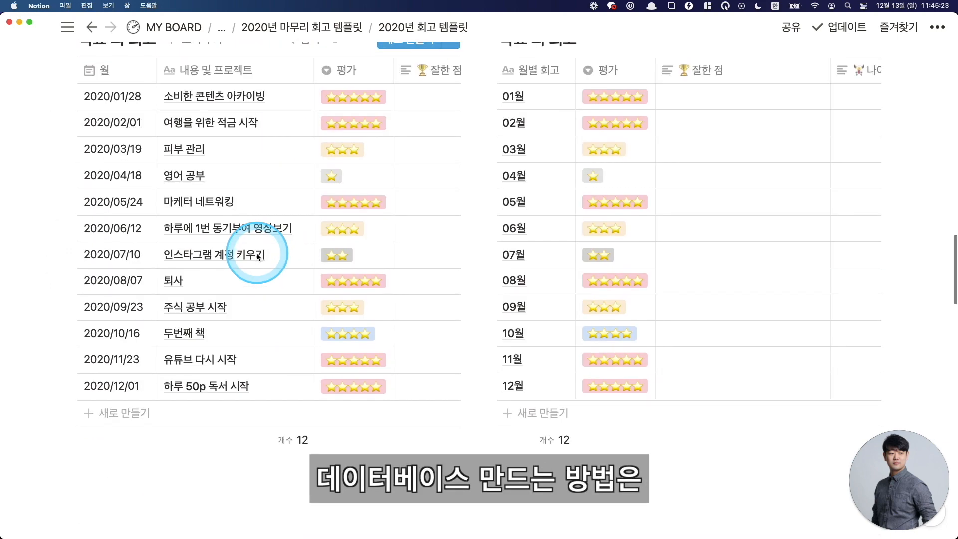
- Insert an inline table directly below the "그 외 실행 결과 및 업적_ver1" heading
scroll(257, 250, up, 2)
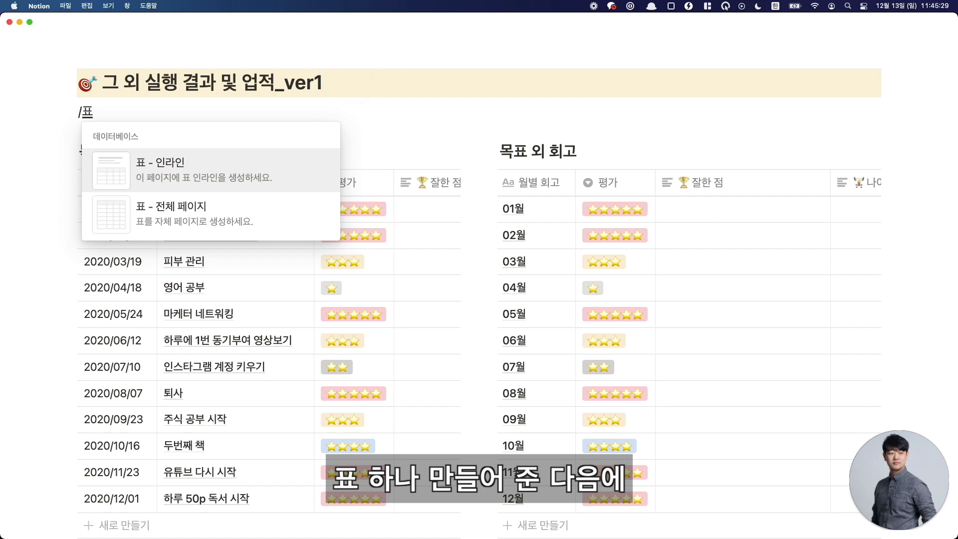
key(Return)
scroll(253, 248, down, 3)
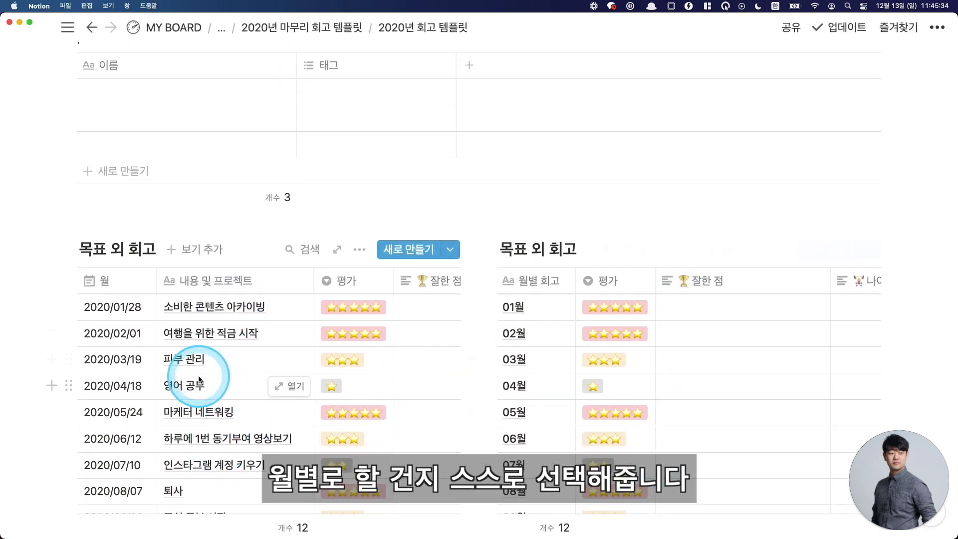
scroll(199, 379, down, 2)
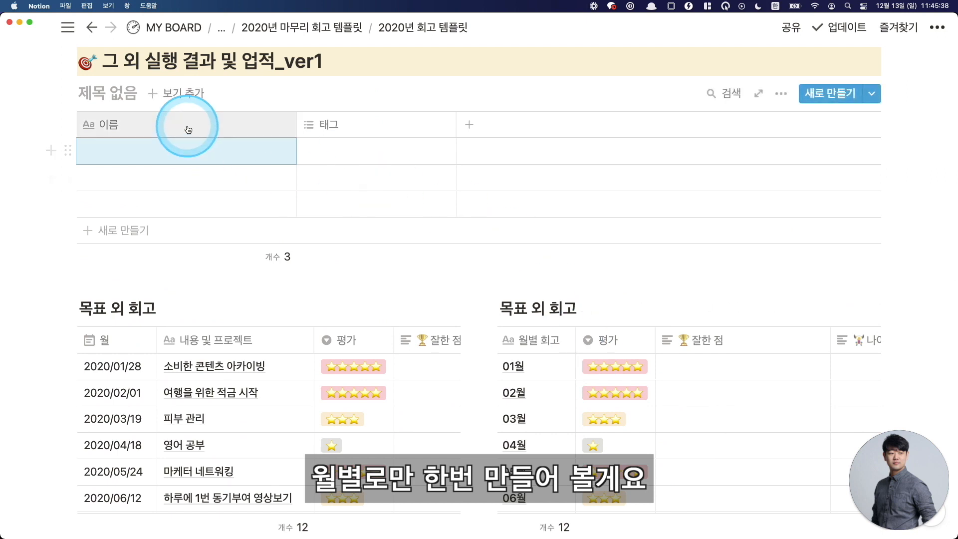
- Rename the new table's 이름 column to 월별 and make the column narrower
click(187, 126)
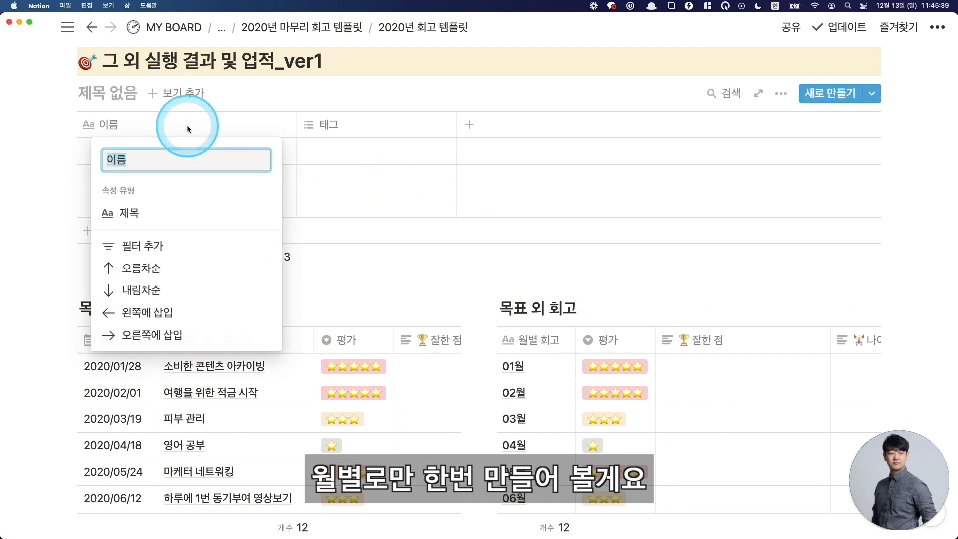
text(월별)
click(187, 126)
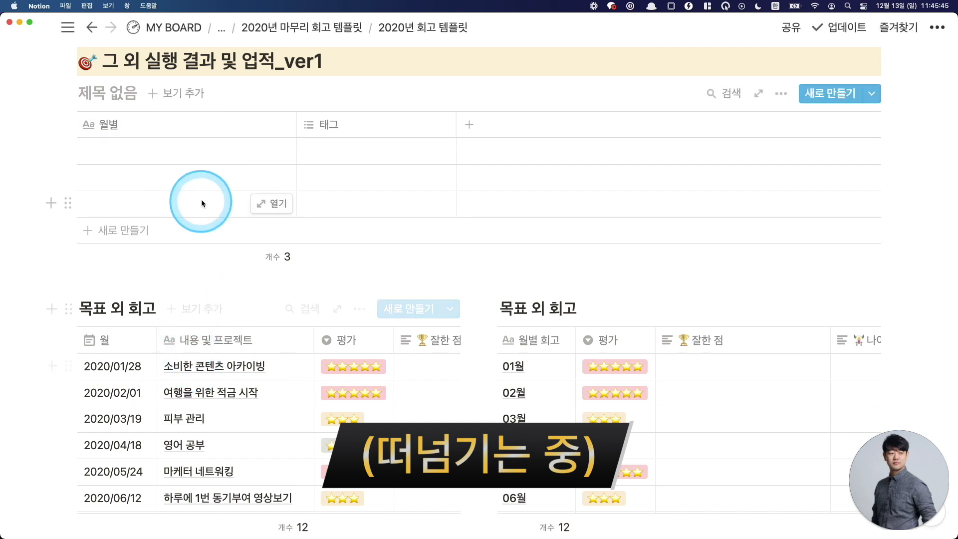
drag(297, 124, 206, 130)
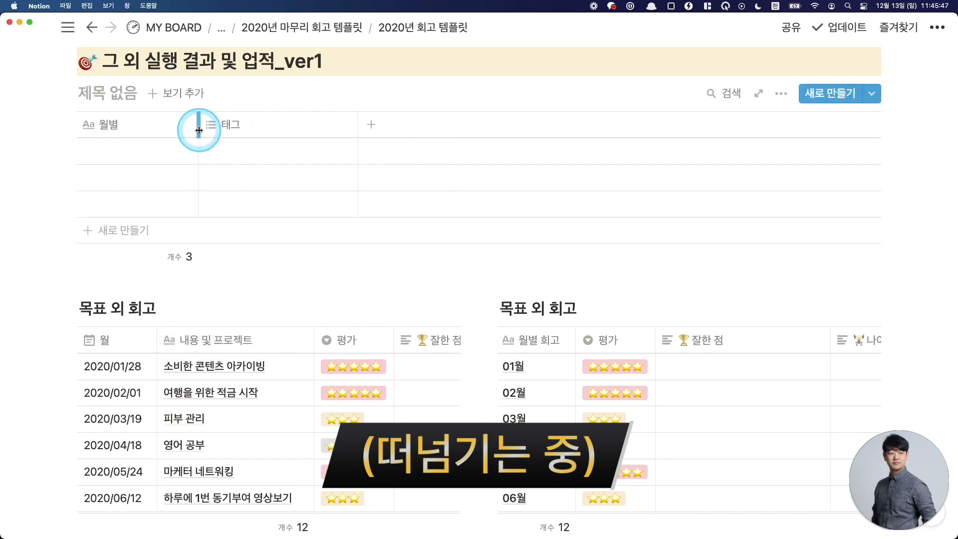
- Change the new table's 태그 column to the 선택 property type and rename it 평가
click(255, 129)
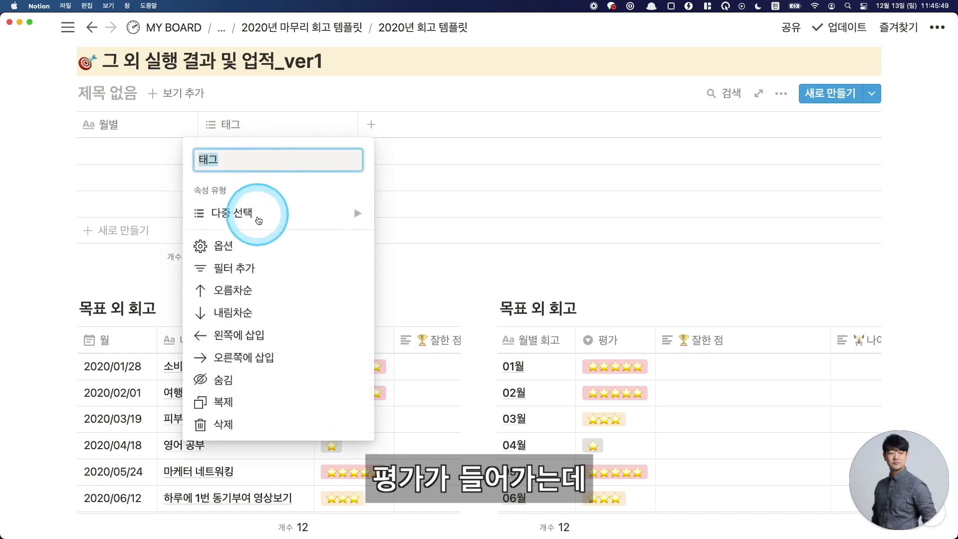
click(258, 220)
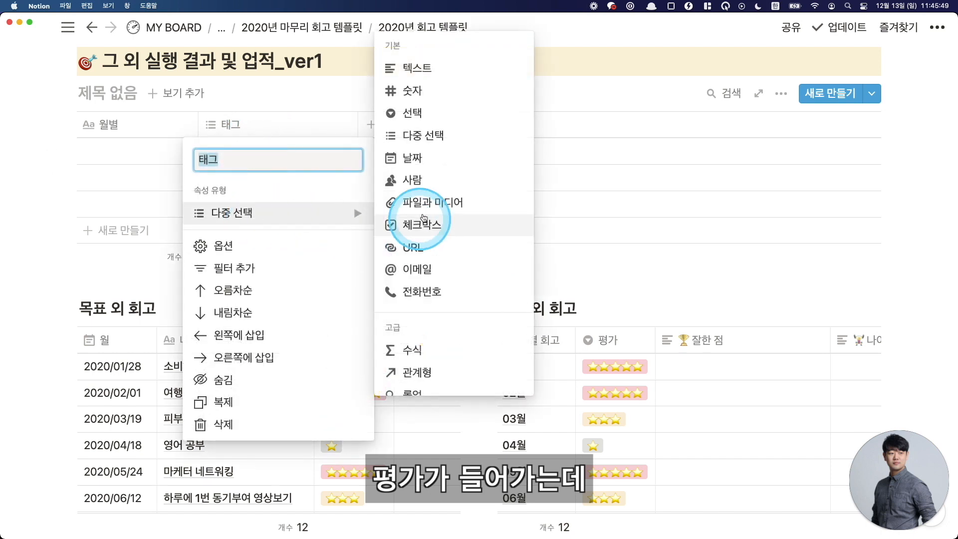
click(426, 114)
click(232, 123)
text(평가)
key(Return)
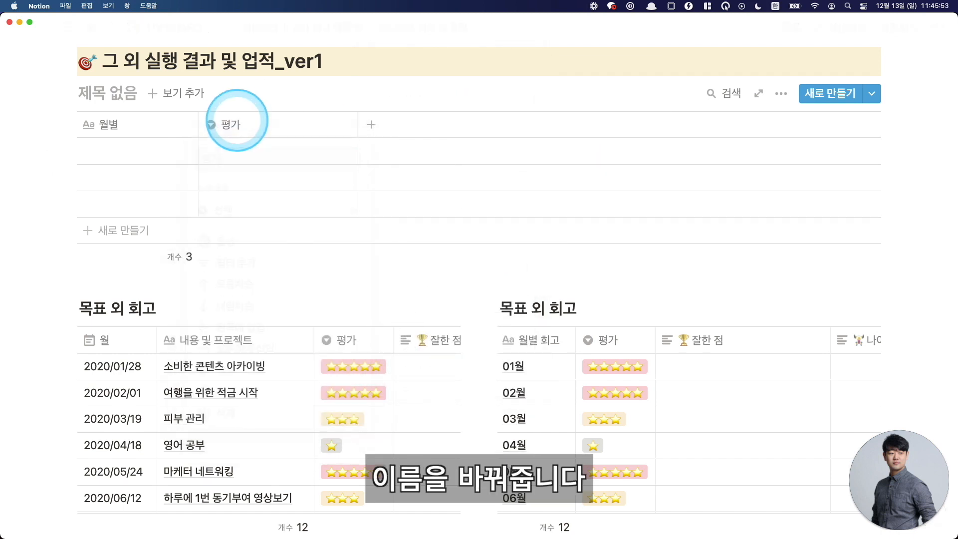
- Title the new inline table "목표 외 회고"
click(115, 94)
text(ㅁ)
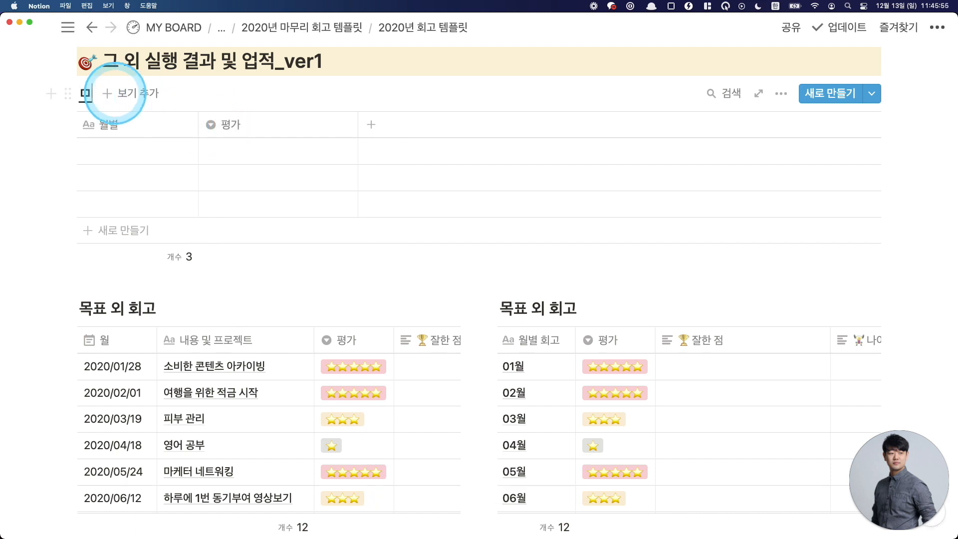
text(ㅗㄱ표 ㅇ)
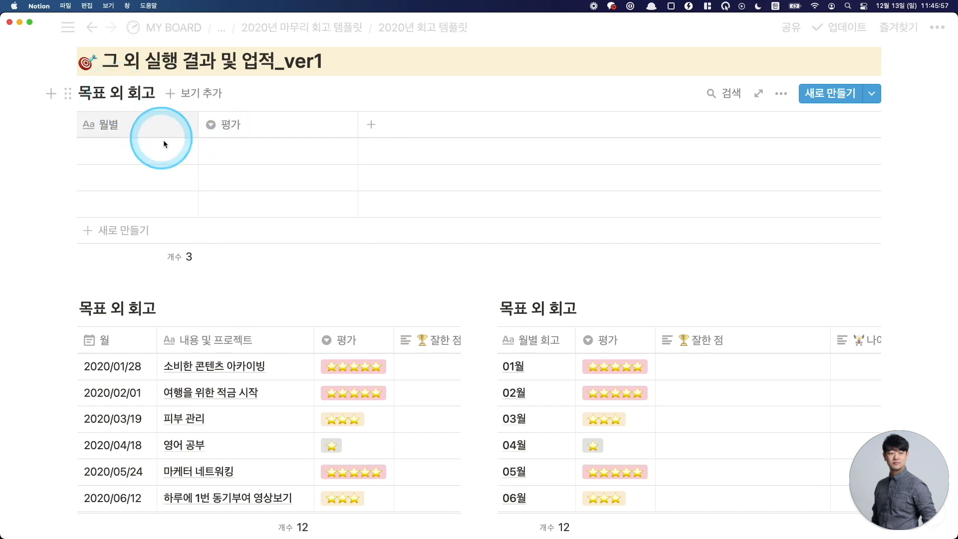
- Insert a star emoji at the end of the ver1 heading by searching for 별, and cut it for reuse
scroll(207, 283, down, 8)
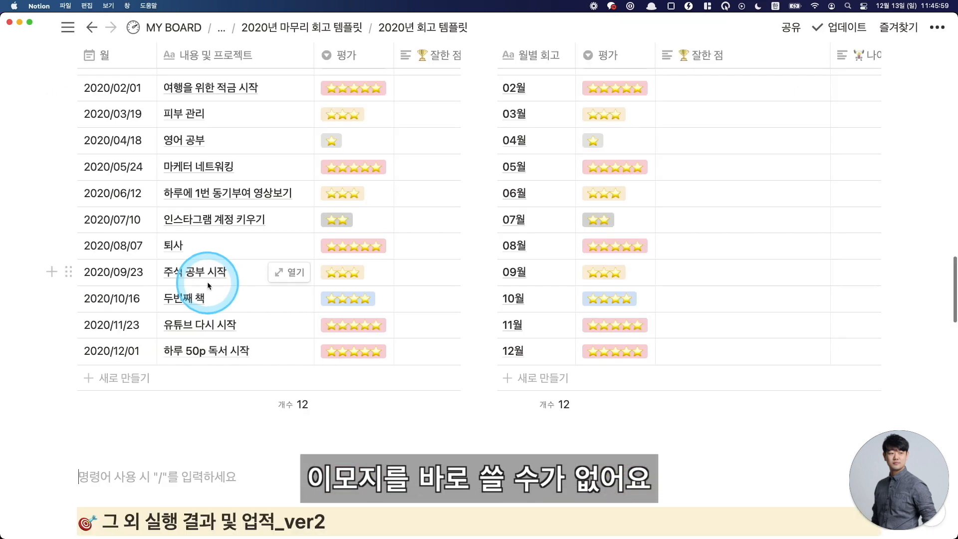
scroll(210, 249, up, 6)
scroll(150, 115, up, 5)
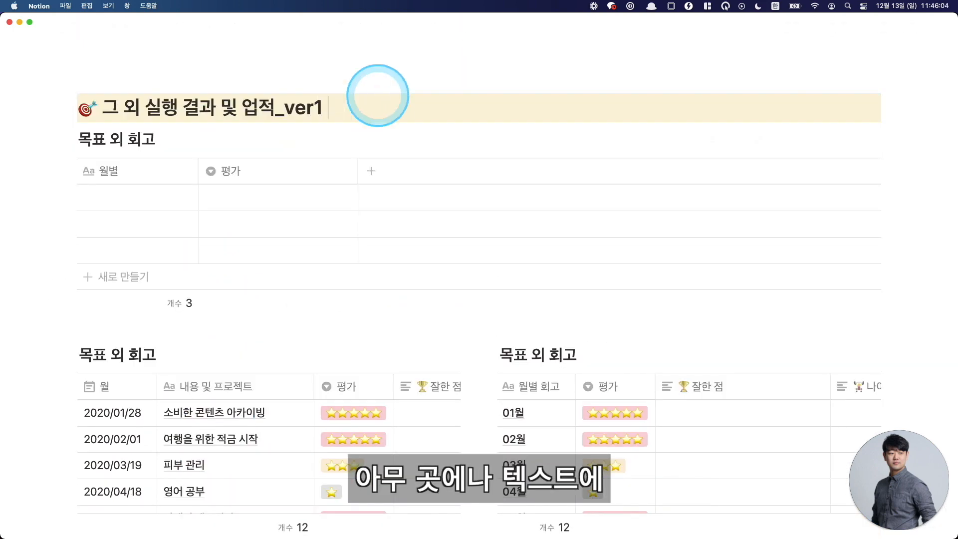
text(별)
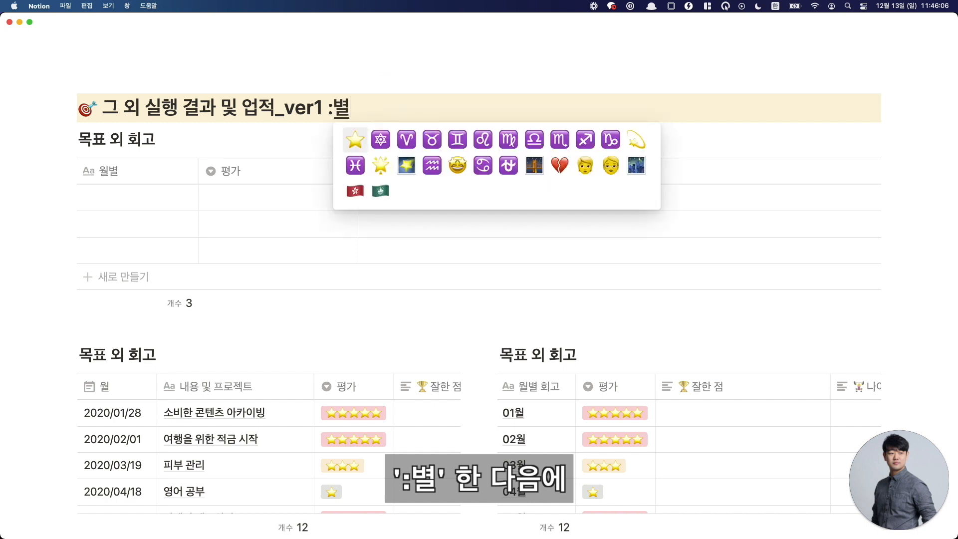
key(Return)
key(shift+Left)
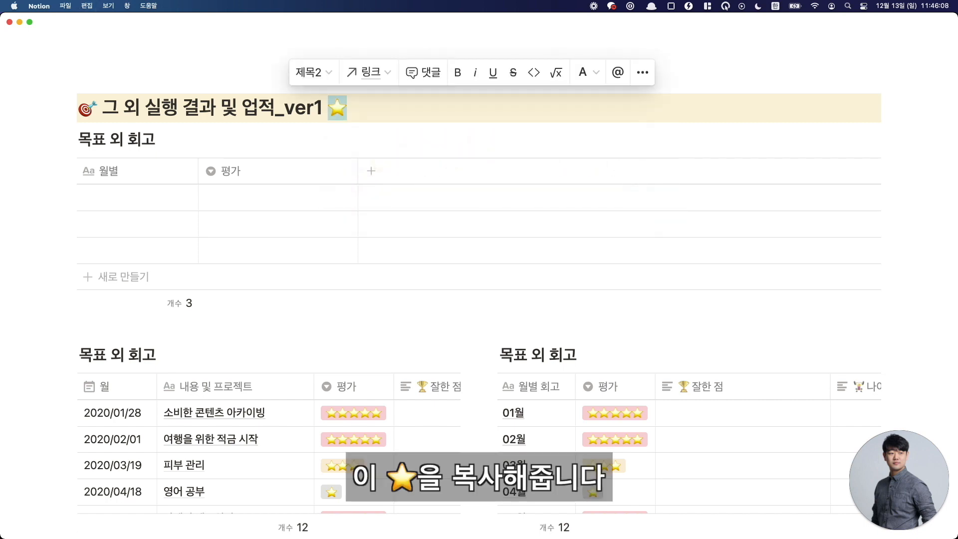
key(super+x)
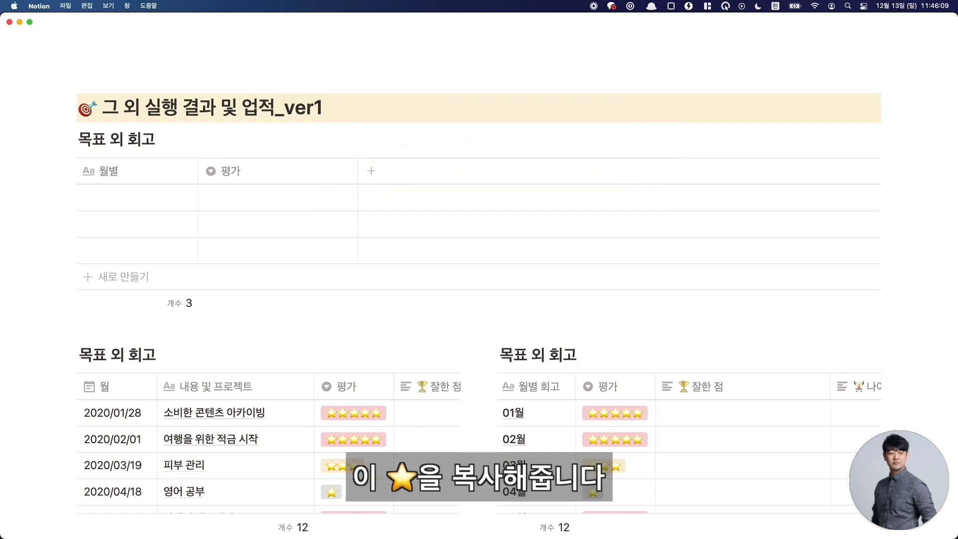
- Create a one-star option from the copied emoji in the 평가 cell of the new table's first row
click(269, 197)
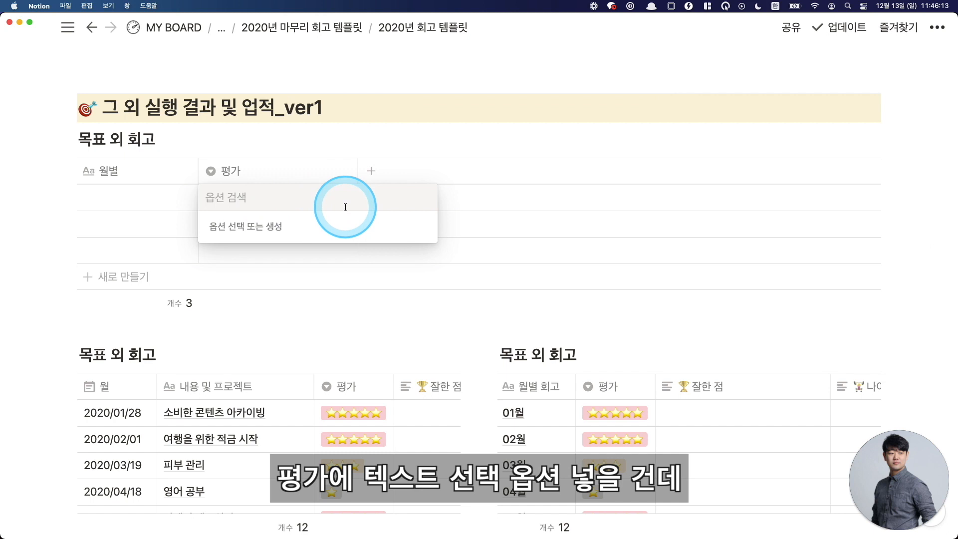
key(super+v)
key(Return)
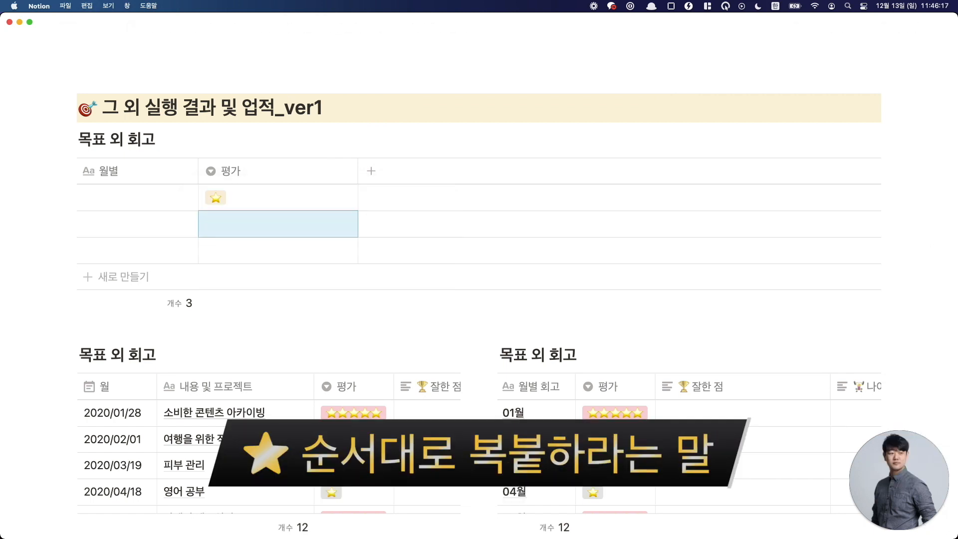
- Add new 평가 options of two, three, four and five stars, one in each of the following rows
key(Return)
key(super+v)
key(super+v)
key(Return)
key(Return)
key(super+v)
key(super+v)
key(super+v)
key(Return)
key(Return)
key(super+v)
key(super+v)
key(super+v)
key(super+v)
key(Return)
key(Return)
key(super+v)
key(super+v)
key(super+v)
key(super+v)
key(super+v)
key(Return)
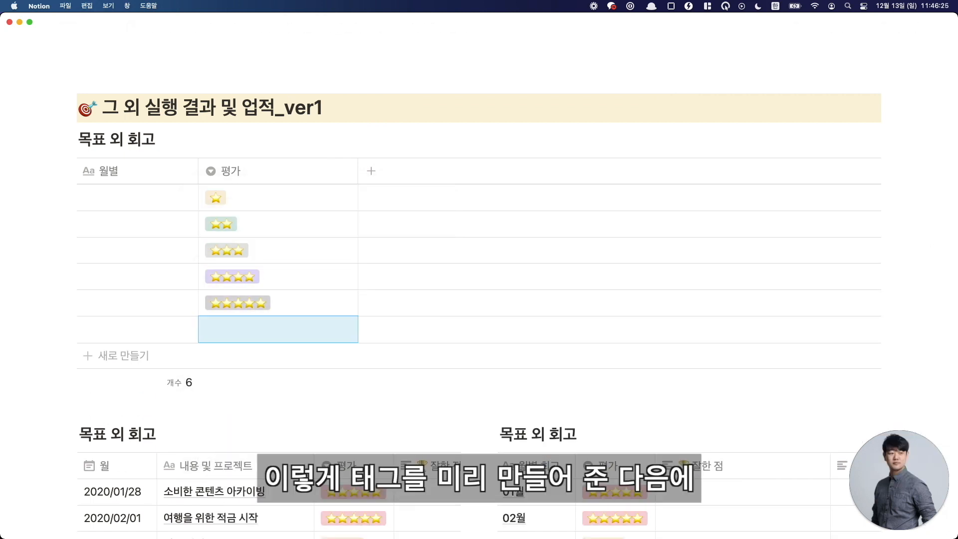
- Duplicate all six rows of the new 목표 외 회고 table at once to make twelve rows
key(Left)
key(Up)
key(Up)
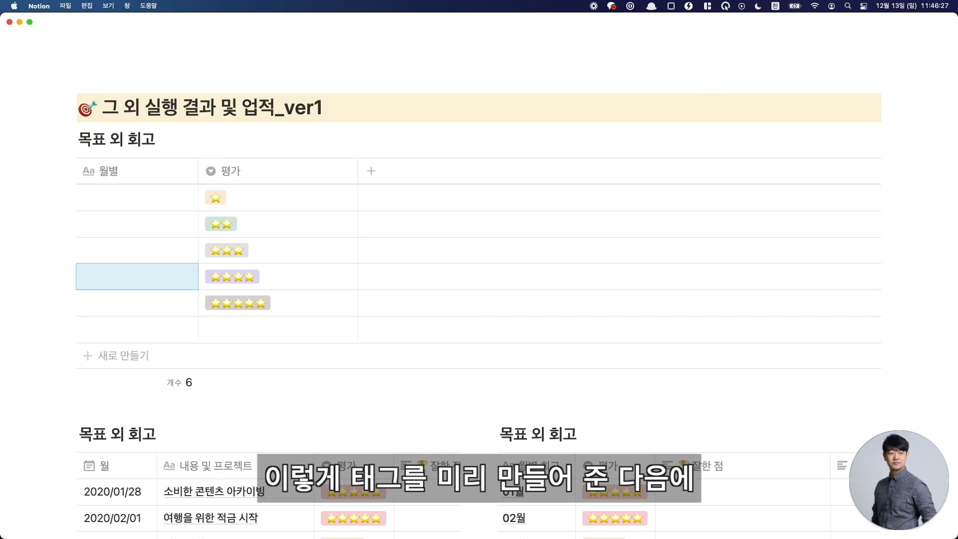
key(Up)
key(Up)
key(Up)
key(shift+Down)
key(shift+Down)
key(shift+Down)
key(shift+Down)
key(shift+Down)
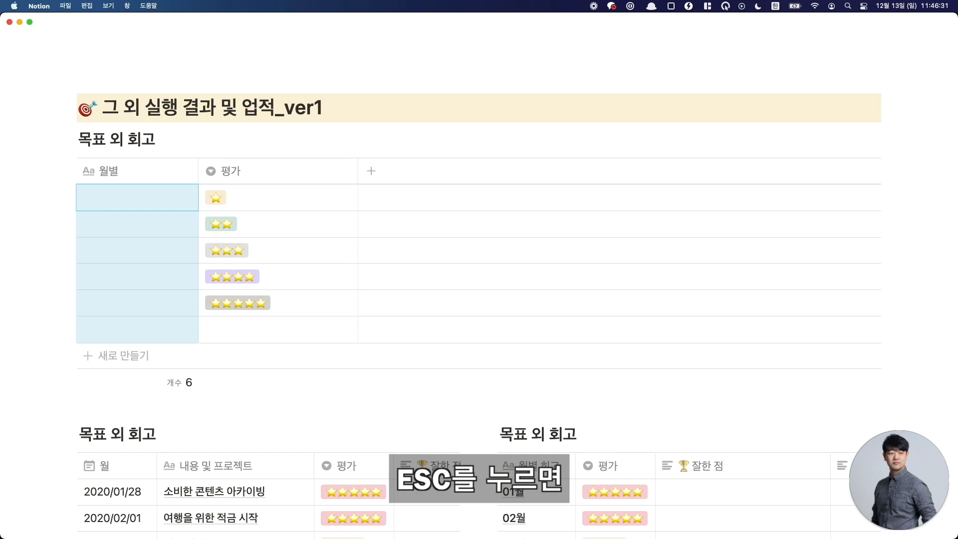
key(Escape)
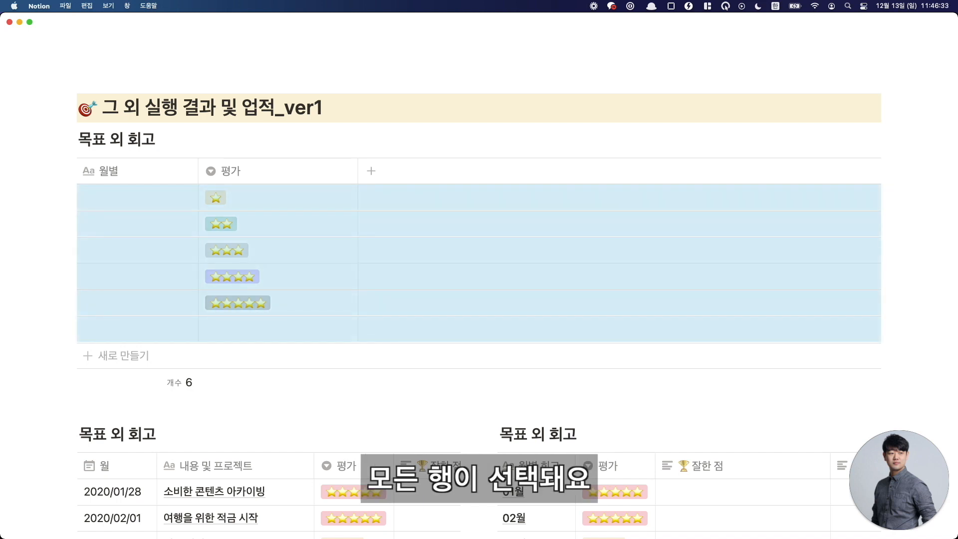
key(ctrl+d)
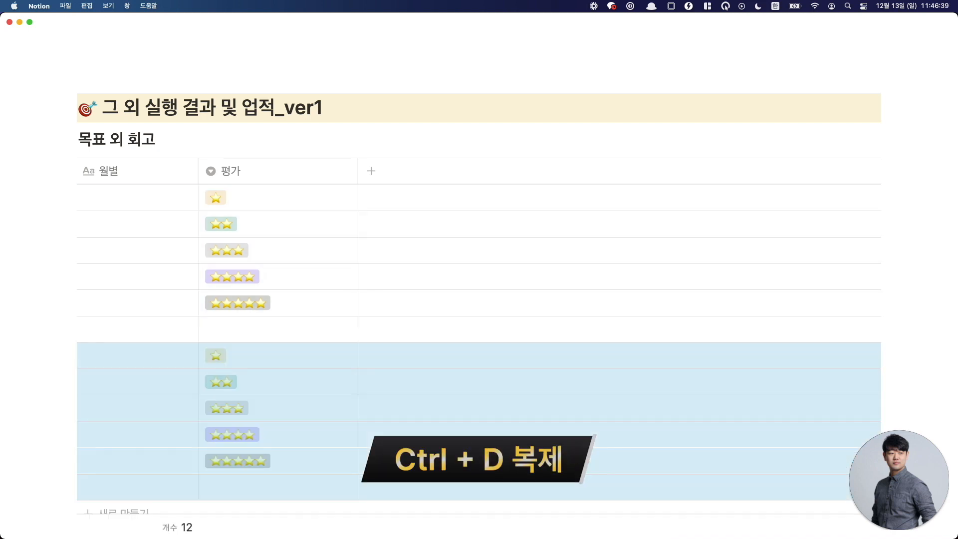
- Fill the 월별 cells of the twelve rows in order with 01월 through 12월
scroll(343, 250, down, 5)
scroll(247, 183, up, 1)
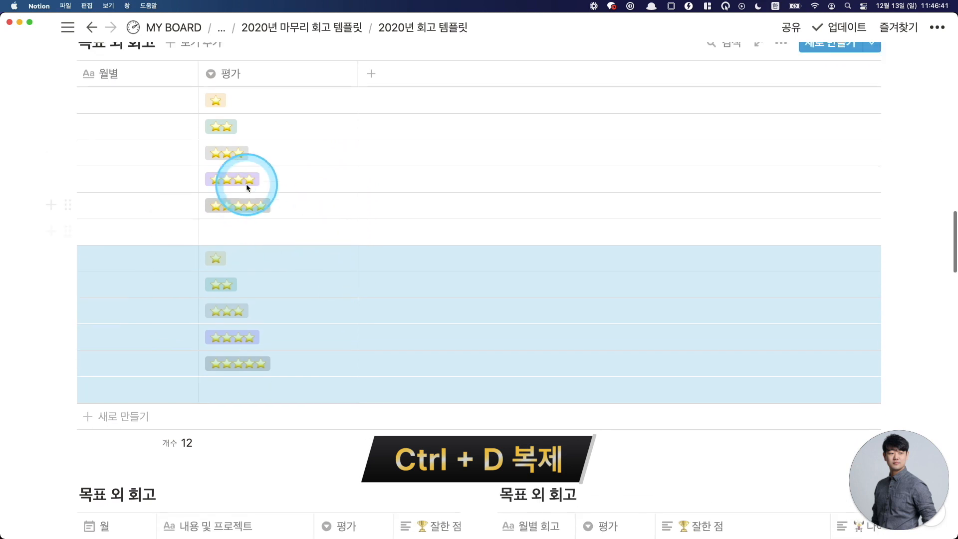
click(150, 100)
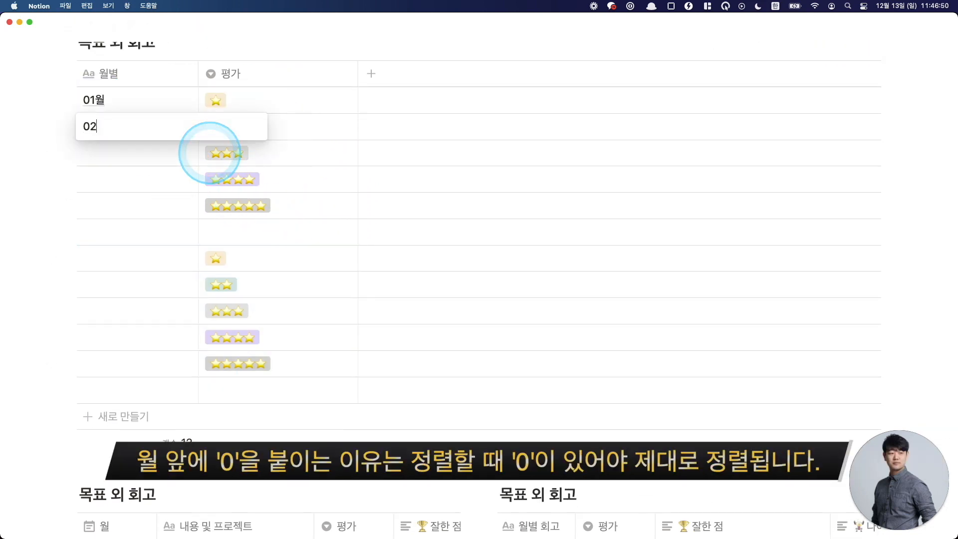
text(월)
key(Return)
text(03월)
key(Return)
text(04월)
key(Return)
text(05월)
key(Return)
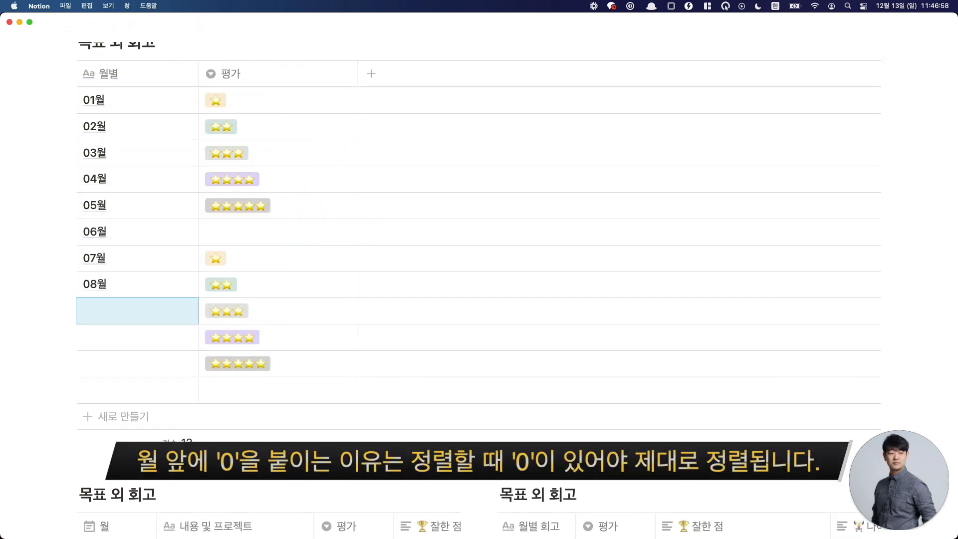
text(09월)
key(Return)
text(10월)
key(Return)
text(11월)
key(Return)
text(12월)
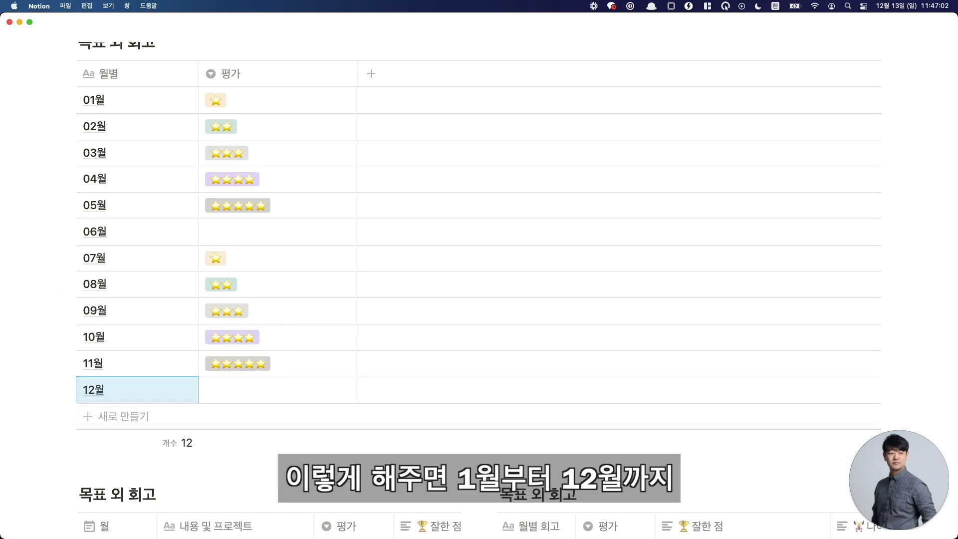
- Narrow the 월별 column to roughly half of the 평가 column's width
scroll(200, 355, down, 2)
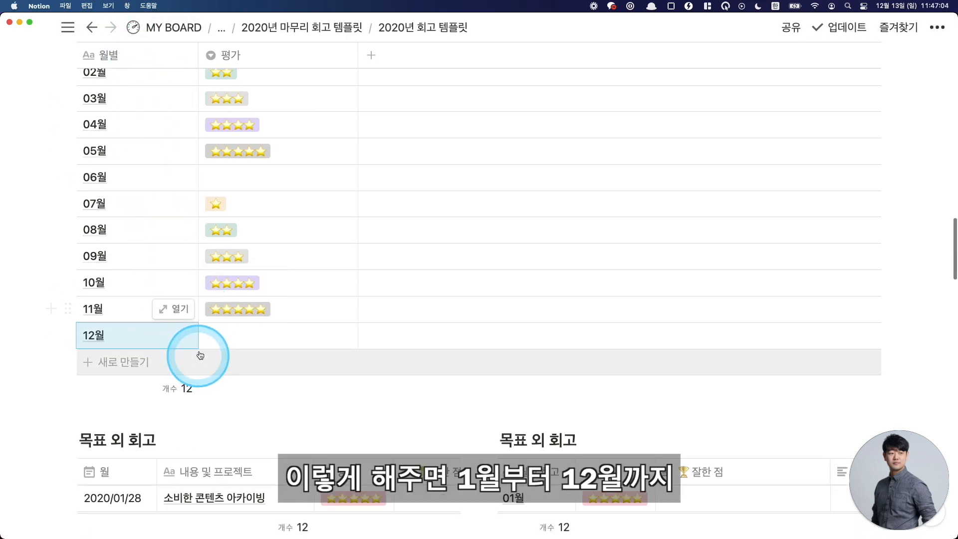
scroll(201, 356, up, 1)
drag(198, 55, 140, 58)
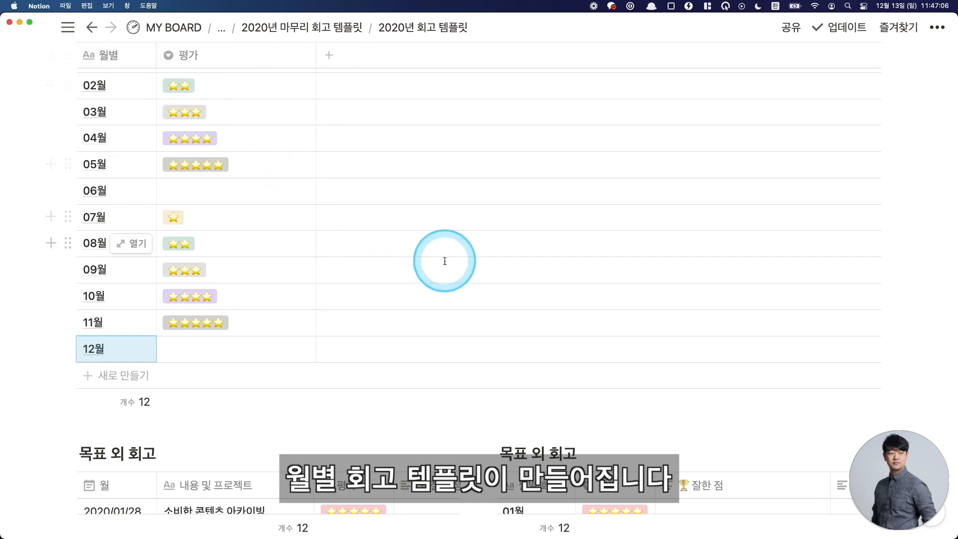
- Add a text column named "🏆잘한 점" after 평가, reusing the label copied from the third goal's review
scroll(444, 261, down, 4)
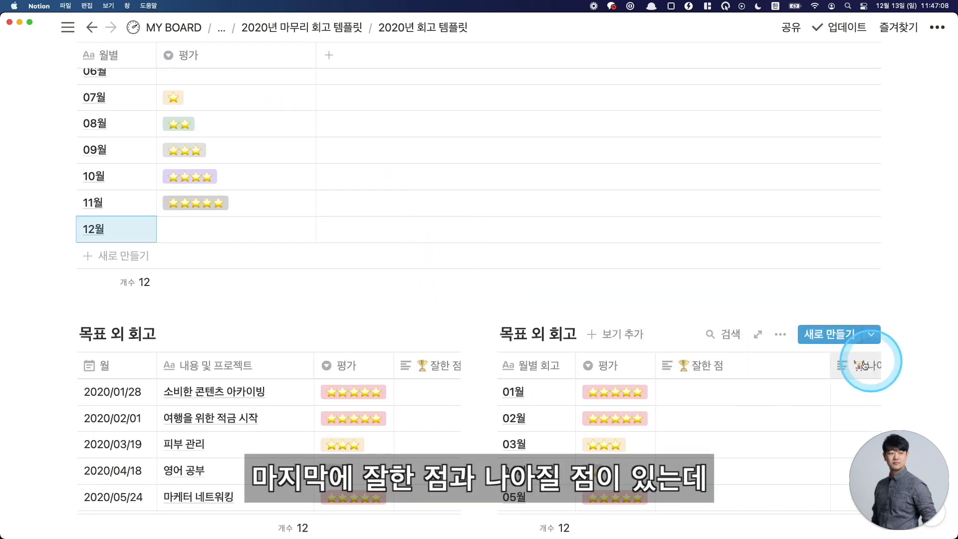
click(865, 366)
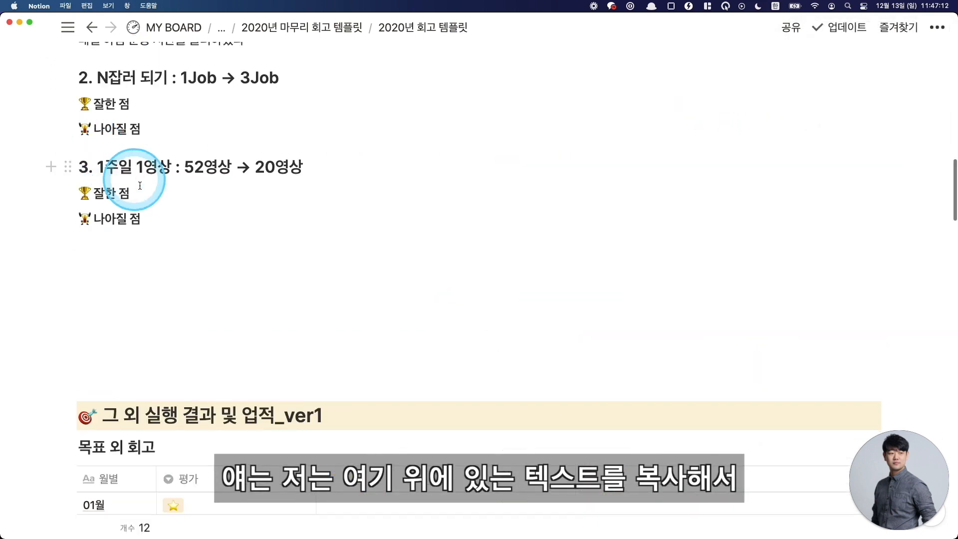
triple_click(144, 194)
scroll(172, 205, down, 6)
click(382, 188)
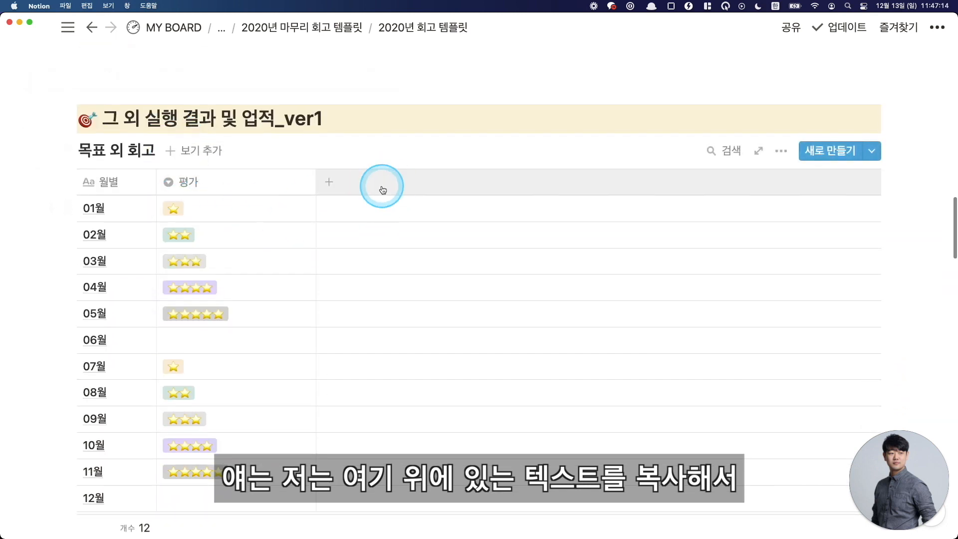
key(super+v)
key(Return)
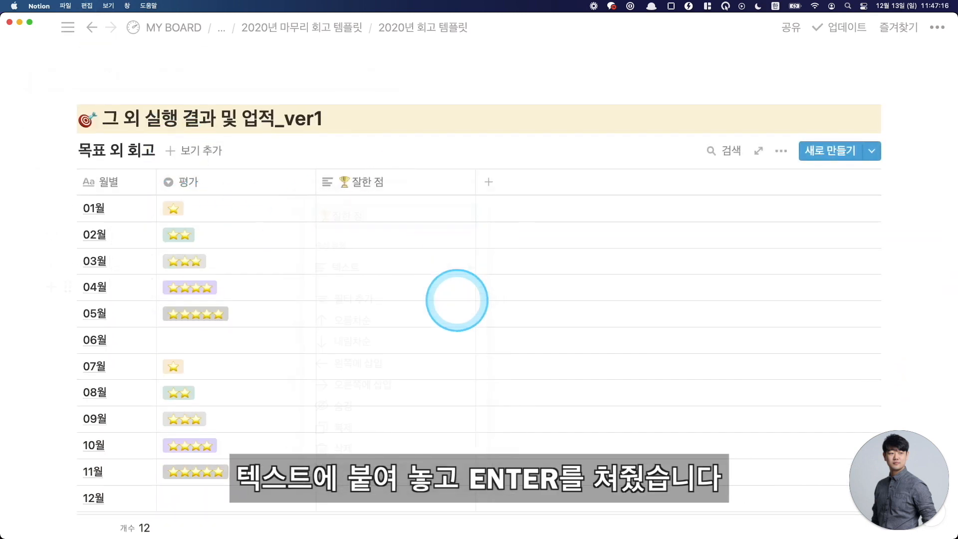
- Copy the "나아질 점" label with its emoji from the third goal and use it to name another new text column
scroll(261, 156, up, 5)
triple_click(153, 158)
key(super+c)
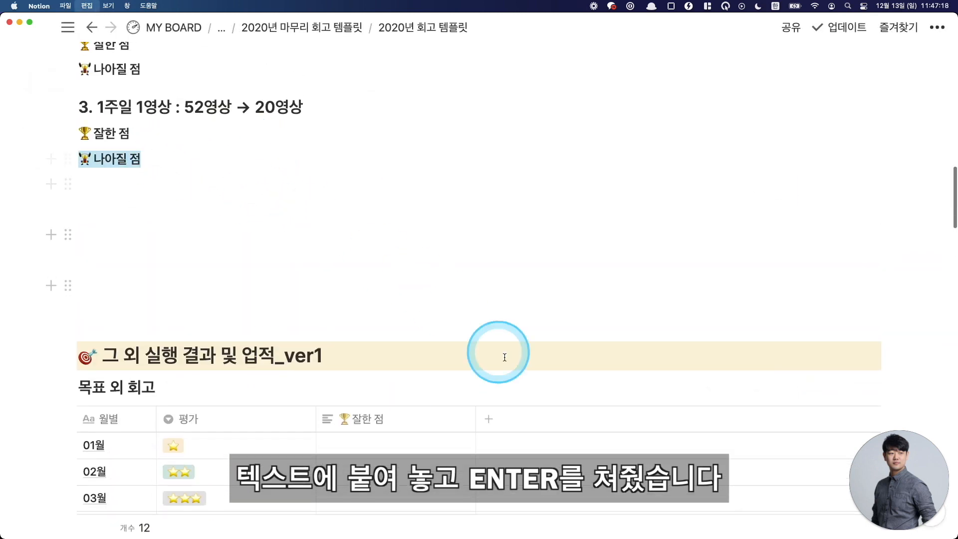
click(532, 415)
key(super+v)
key(Return)
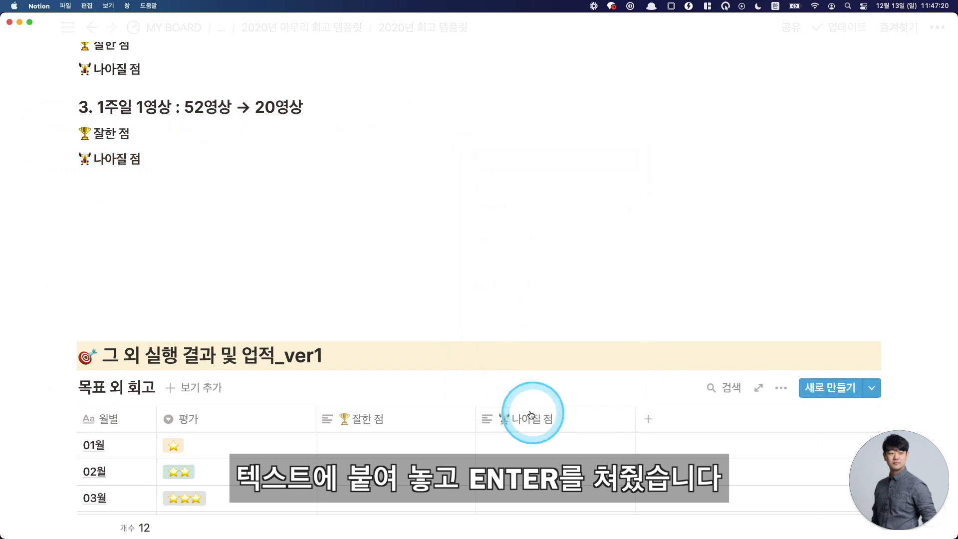
- Open the 01월 entry as a page to examine its properties and empty body, and close it
scroll(519, 404, down, 4)
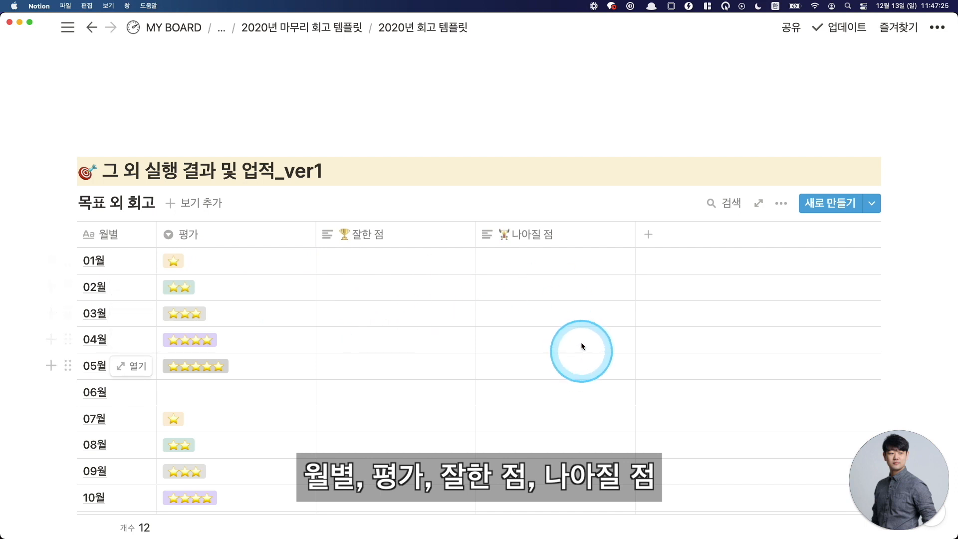
scroll(582, 345, down, 3)
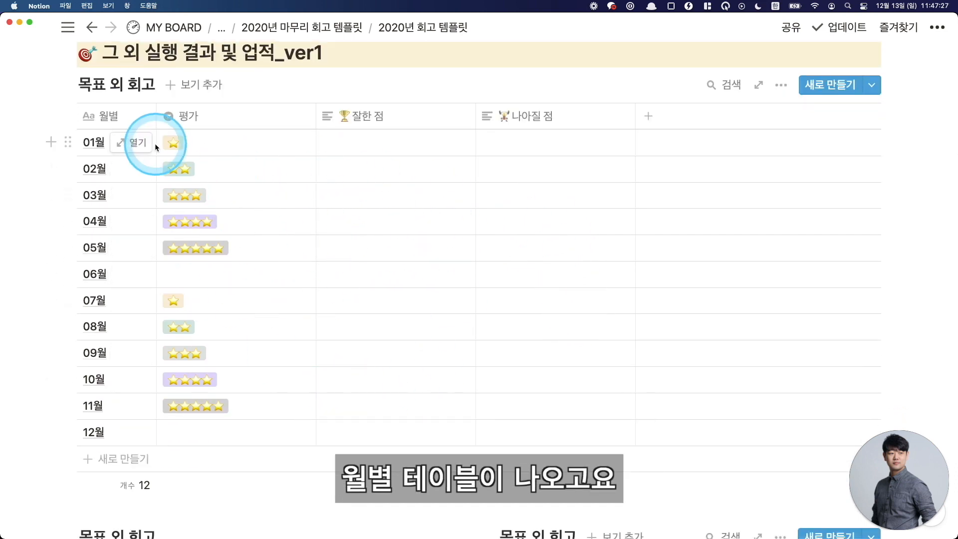
click(144, 147)
scroll(351, 220, down, 3)
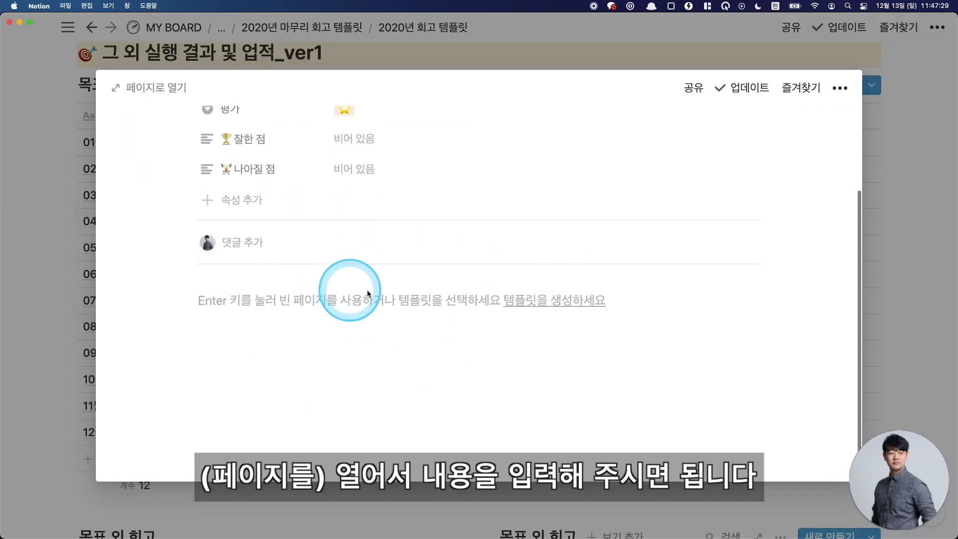
click(56, 241)
scroll(310, 260, down, 8)
scroll(314, 261, up, 8)
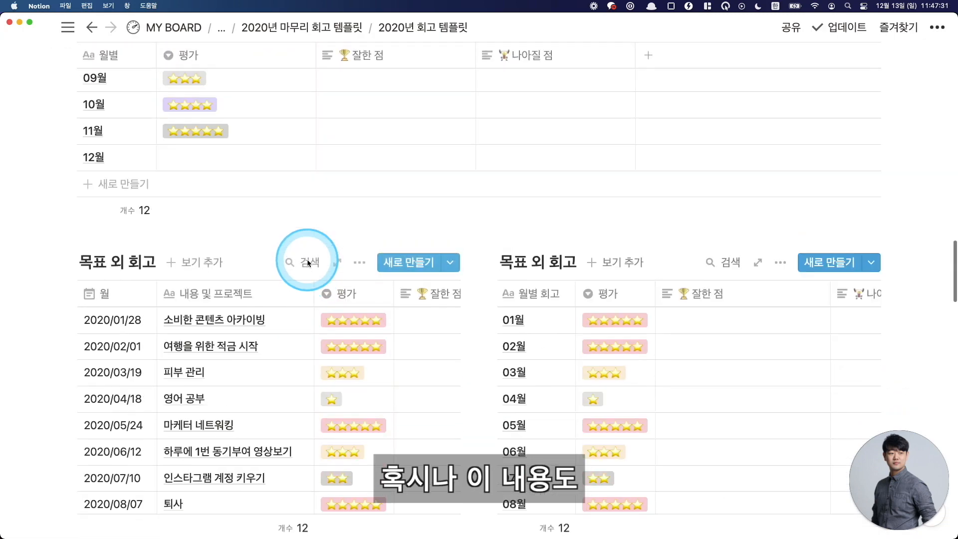
- Insert the 프로젝트 and 에피소드 template contents under 1월 in the ver2 section using their template buttons
scroll(300, 261, down, 10)
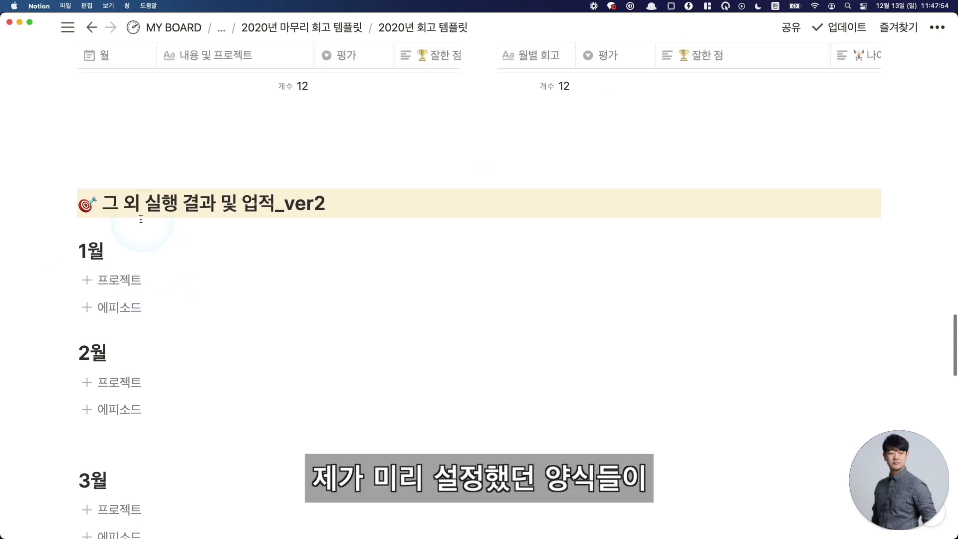
scroll(141, 219, down, 3)
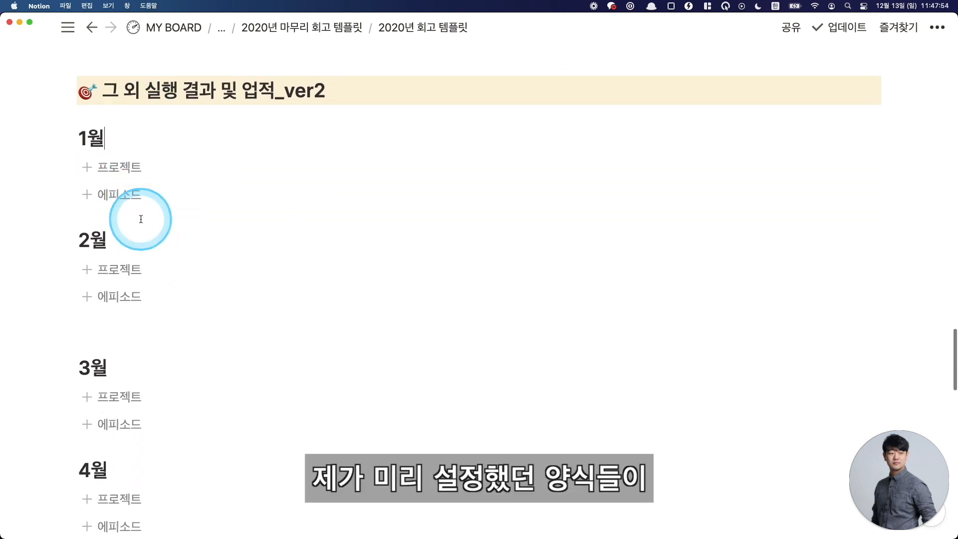
click(123, 168)
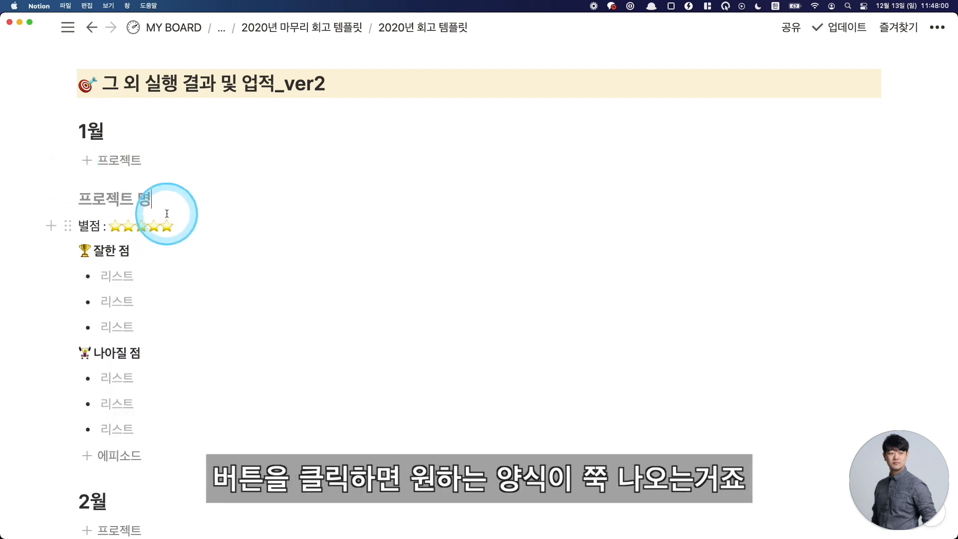
scroll(113, 199, up, 1)
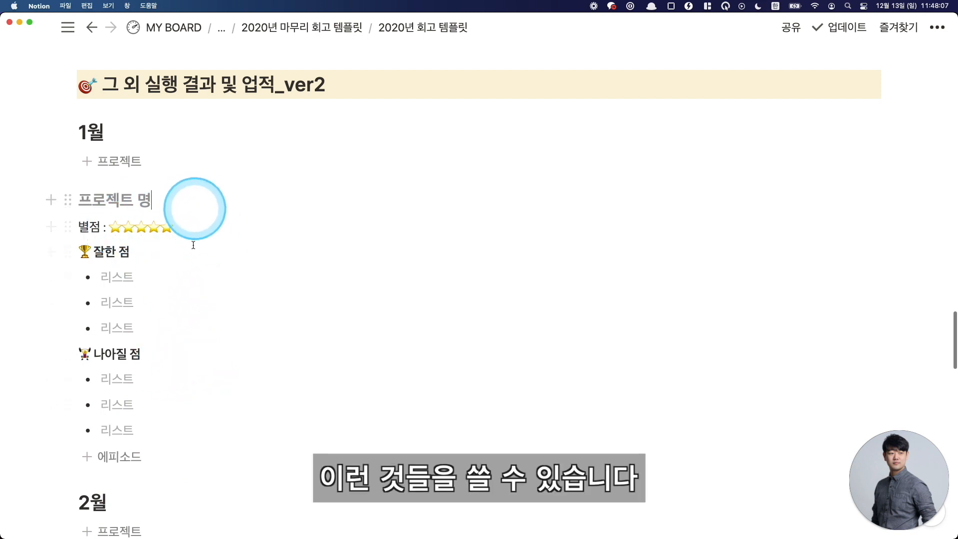
scroll(179, 369, up, 1)
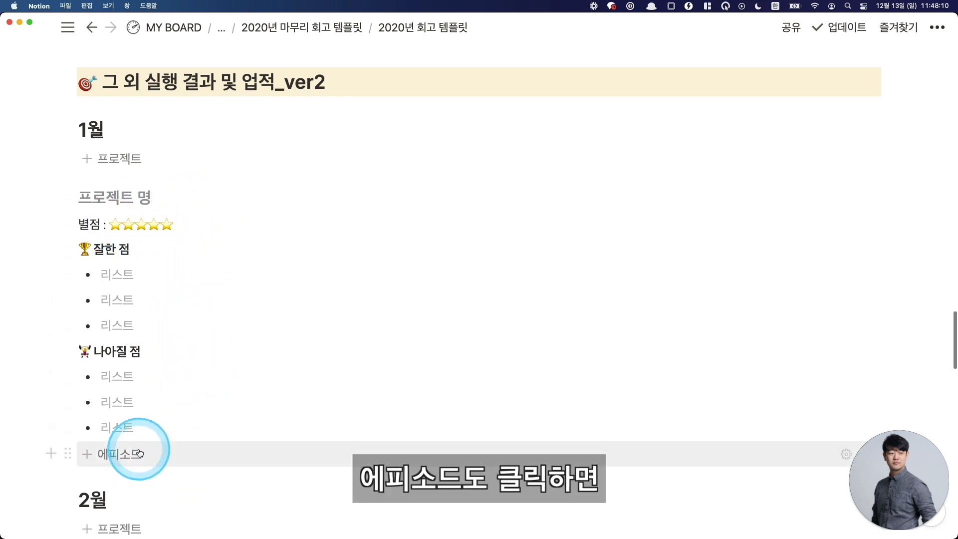
click(139, 456)
scroll(200, 395, down, 3)
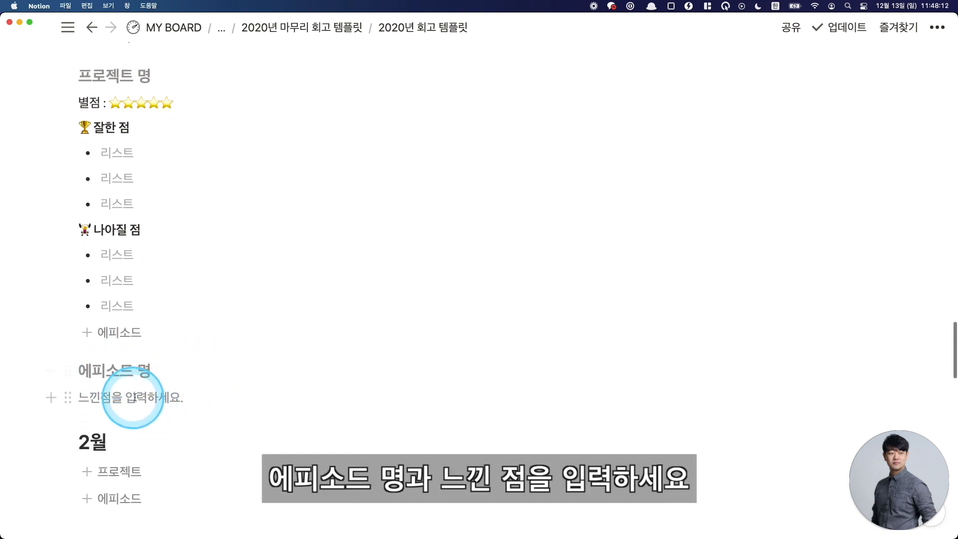
- Clear the gray "에피소드 명" placeholder heading under 1월 and undo the deletion
click(97, 372)
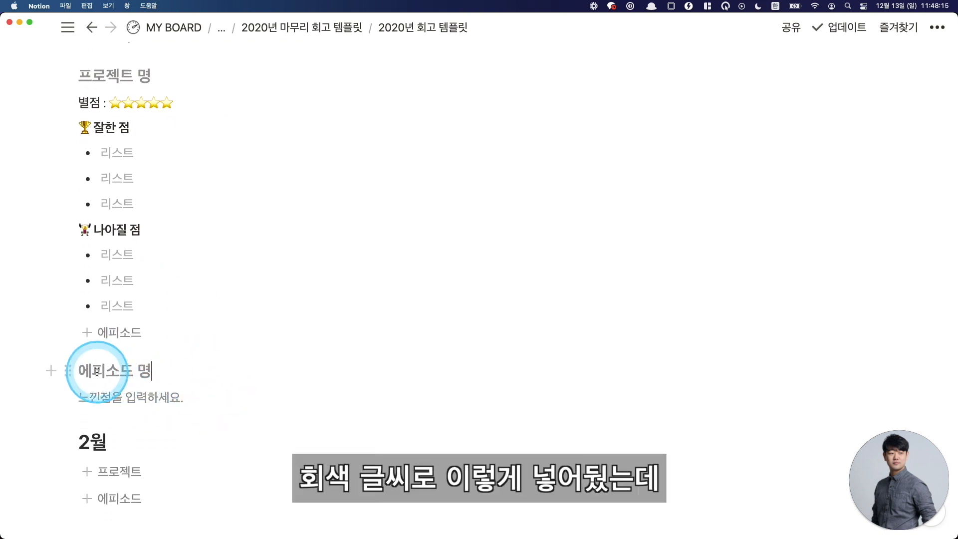
drag(147, 372, 161, 372)
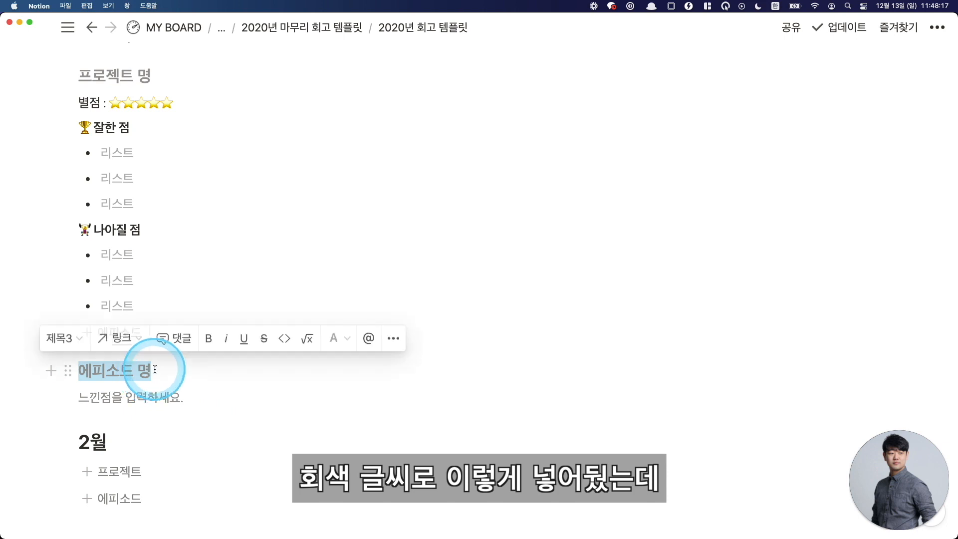
key(BackSpace)
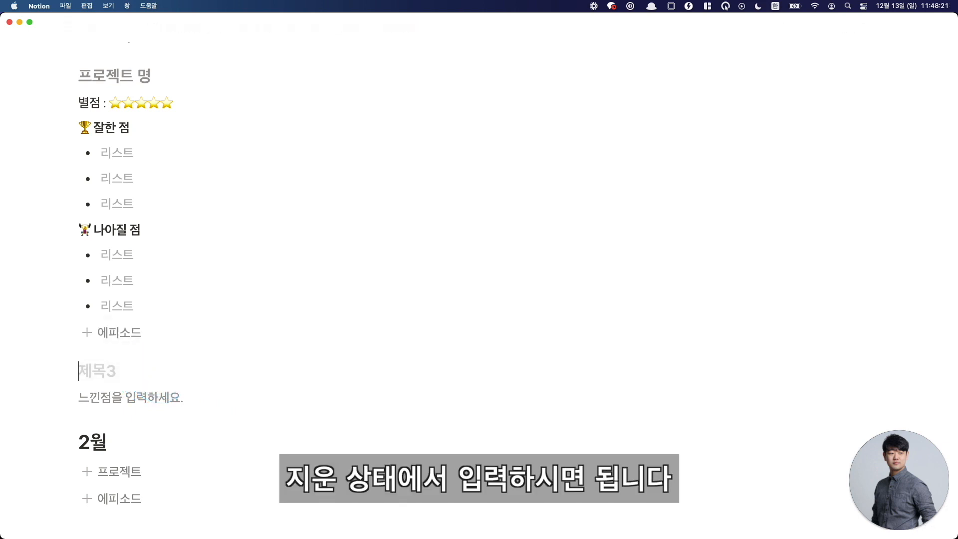
key(super+z)
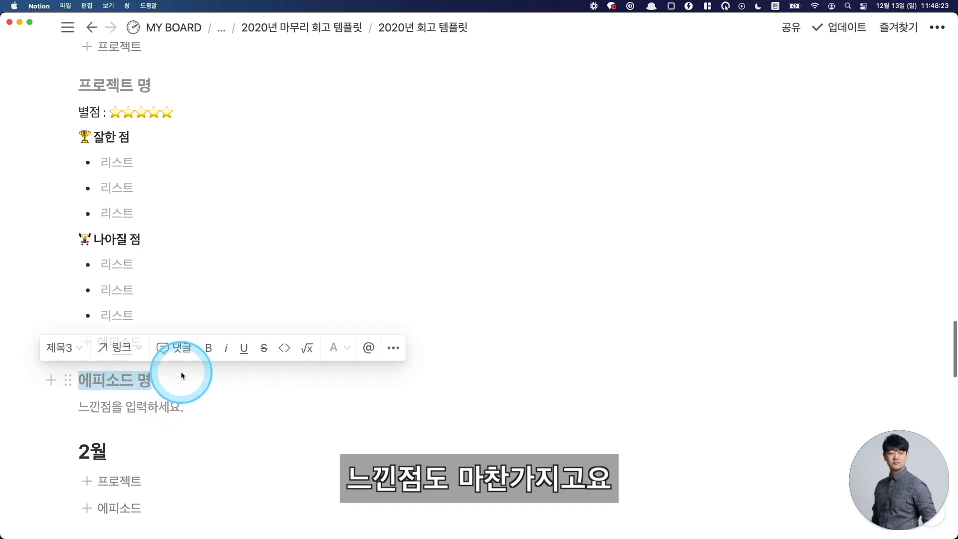
- Remove the inserted project and episode blocks under 1월, leaving only the two template buttons
scroll(100, 90, up, 2)
click(100, 90)
scroll(163, 170, down, 2)
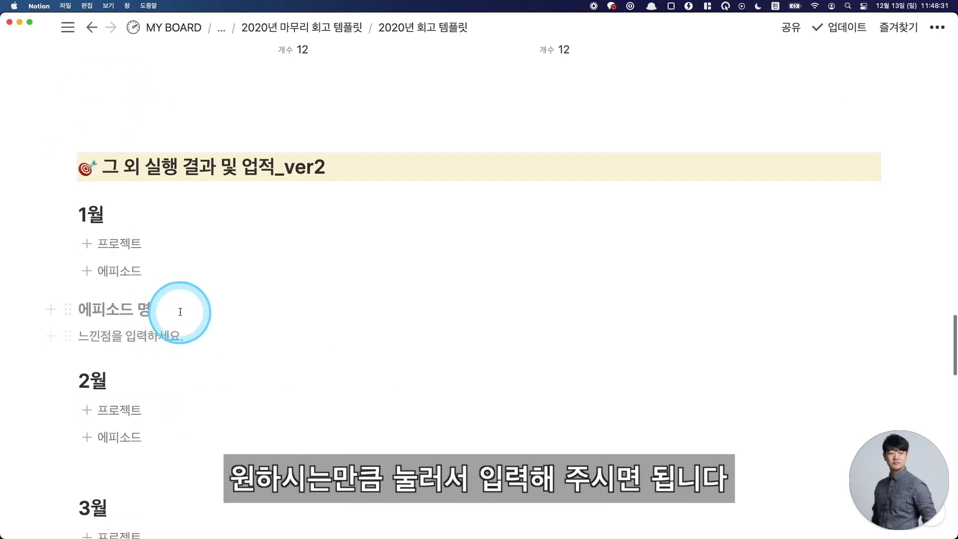
drag(179, 312, 185, 345)
key(BackSpace)
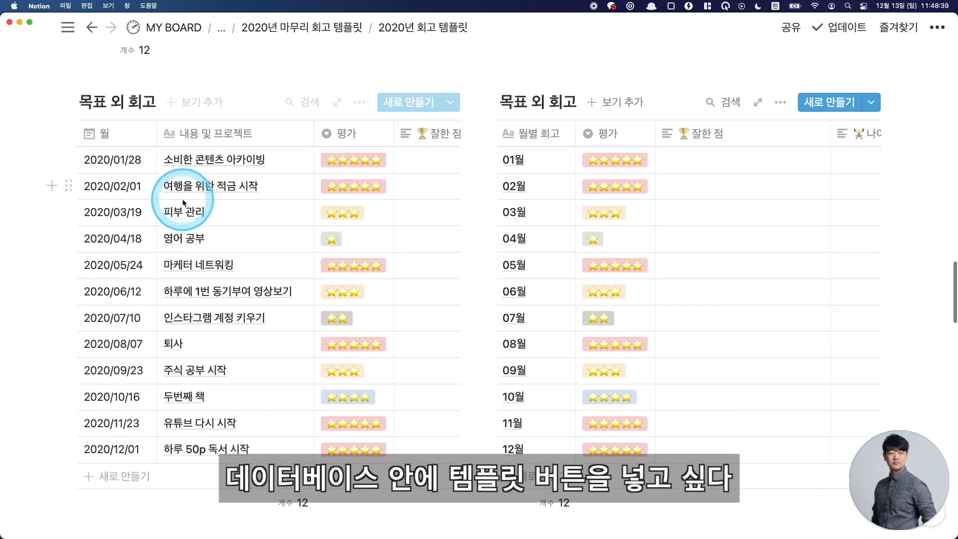
- Copy the 프로젝트 and 에피소드 template buttons from 1월 in the ver2 section into the body of the 01월 database entry
scroll(183, 202, down, 10)
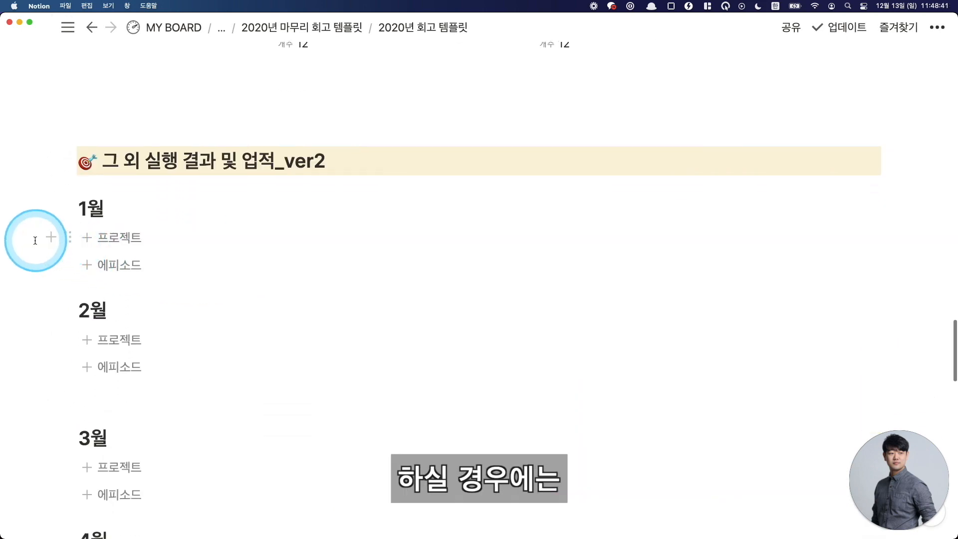
drag(34, 237, 137, 270)
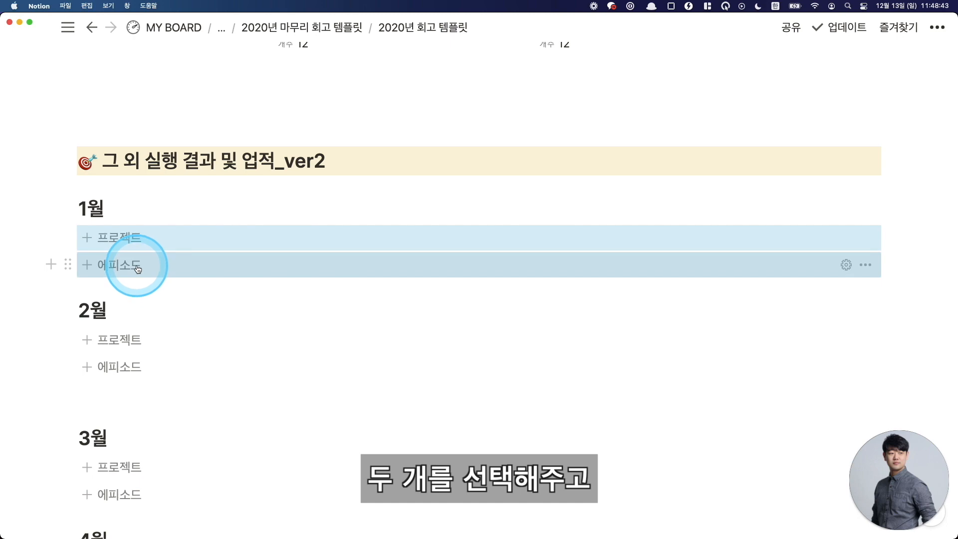
key(ctrl+c)
scroll(137, 260, up, 15)
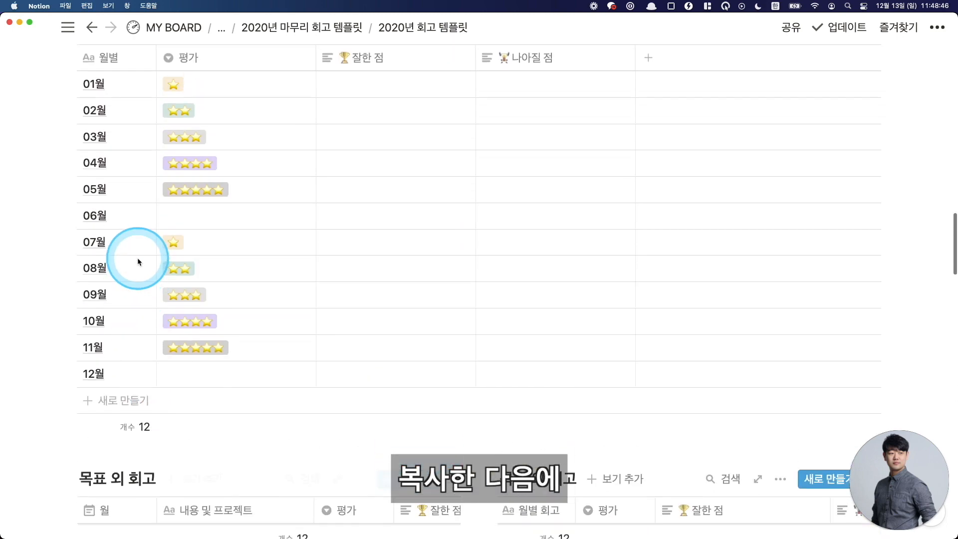
scroll(142, 195, up, 3)
click(140, 151)
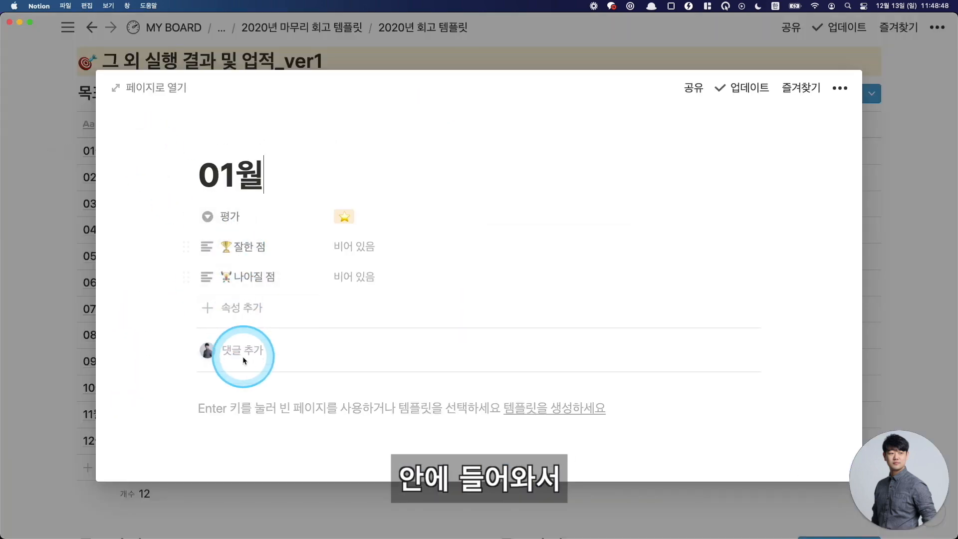
scroll(242, 362, down, 3)
click(242, 362)
key(ctrl+v)
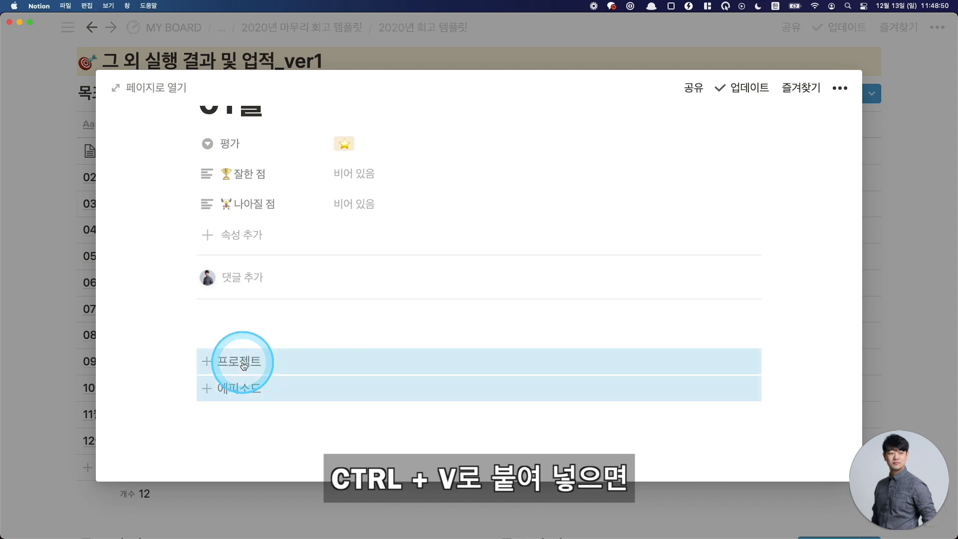
- Insert the 프로젝트 template content inside the 01월 entry with its pasted template button, and close the entry
click(234, 362)
scroll(200, 324, down, 5)
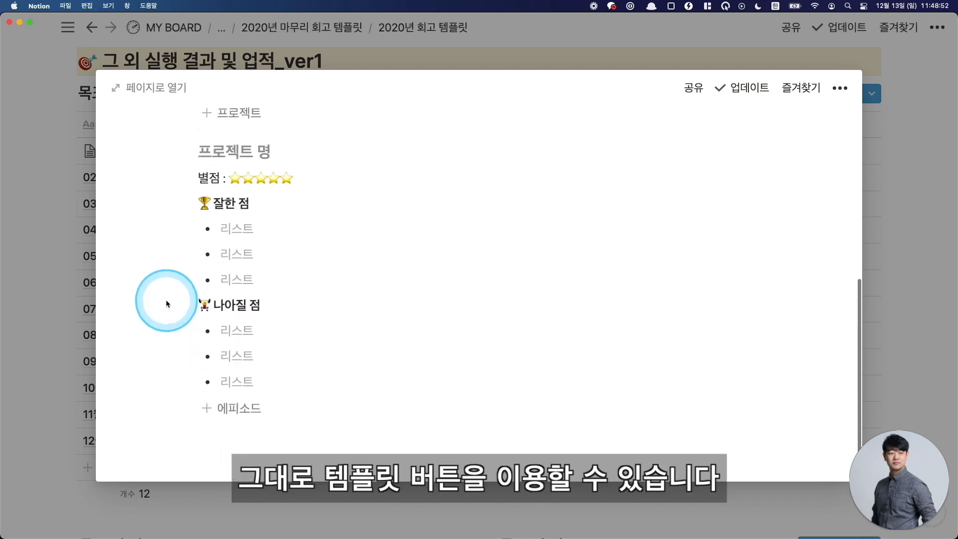
click(75, 295)
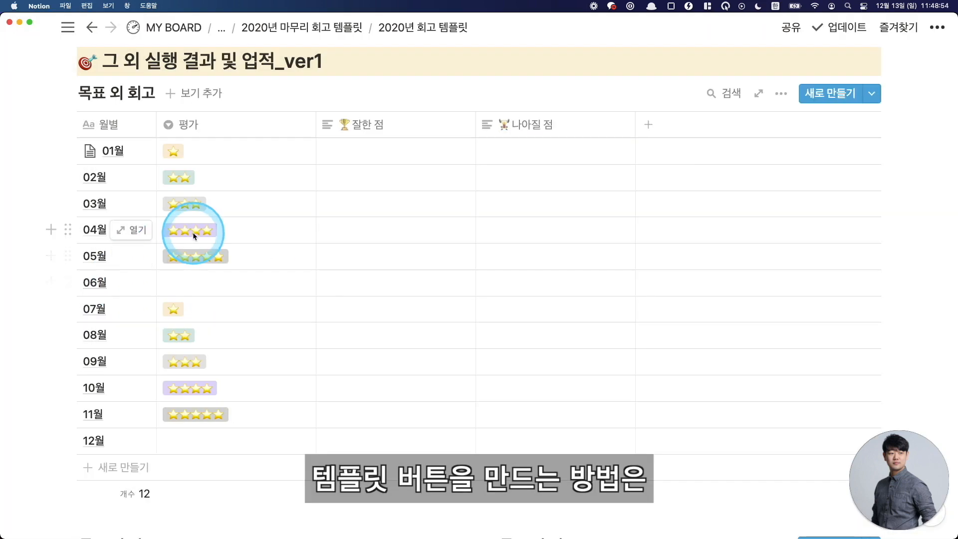
- Insert a new template button block directly under the 1월 heading in the ver2 section, above the existing buttons
scroll(193, 233, down, 8)
scroll(193, 235, up, 8)
scroll(193, 232, down, 7)
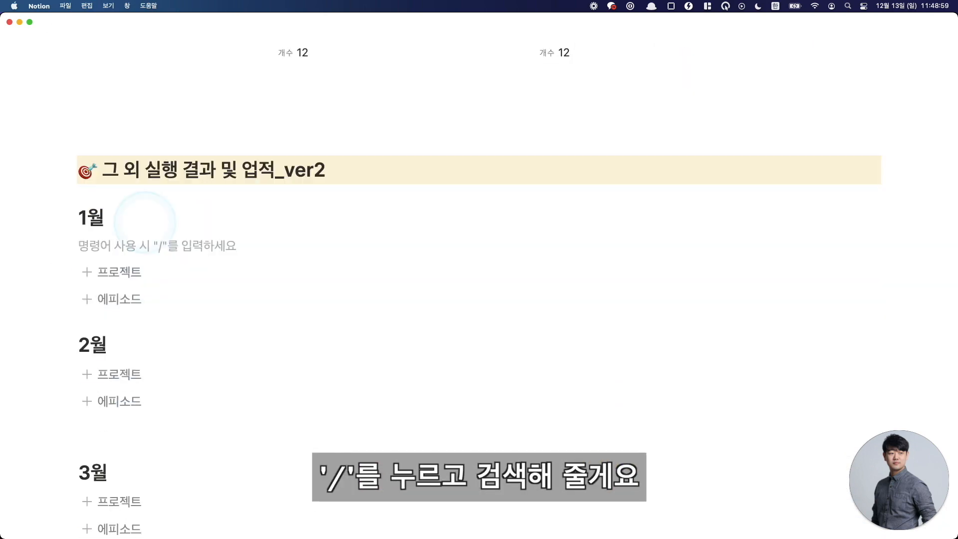
text(/)
text(템플)
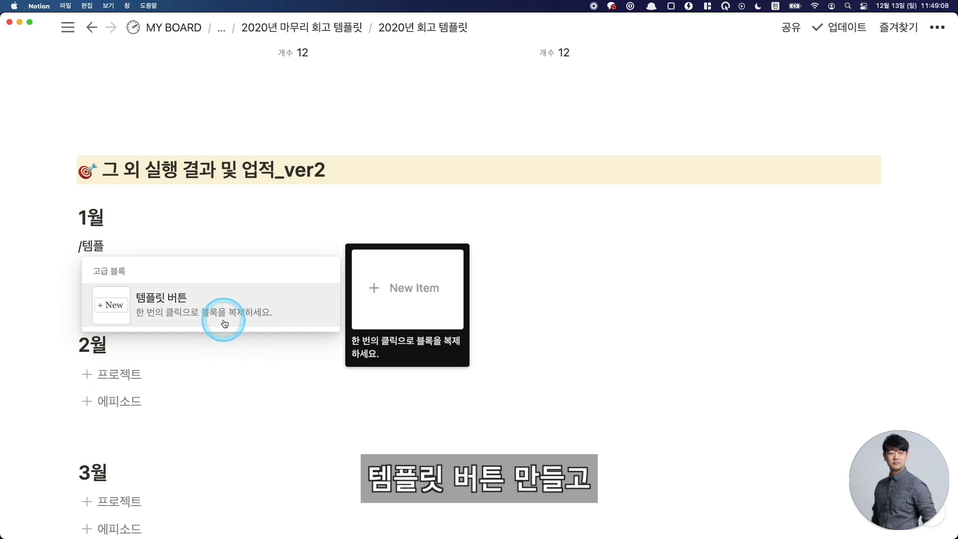
click(211, 311)
- Name the new template button 프로젝트
click(186, 378)
scroll(241, 343, down, 3)
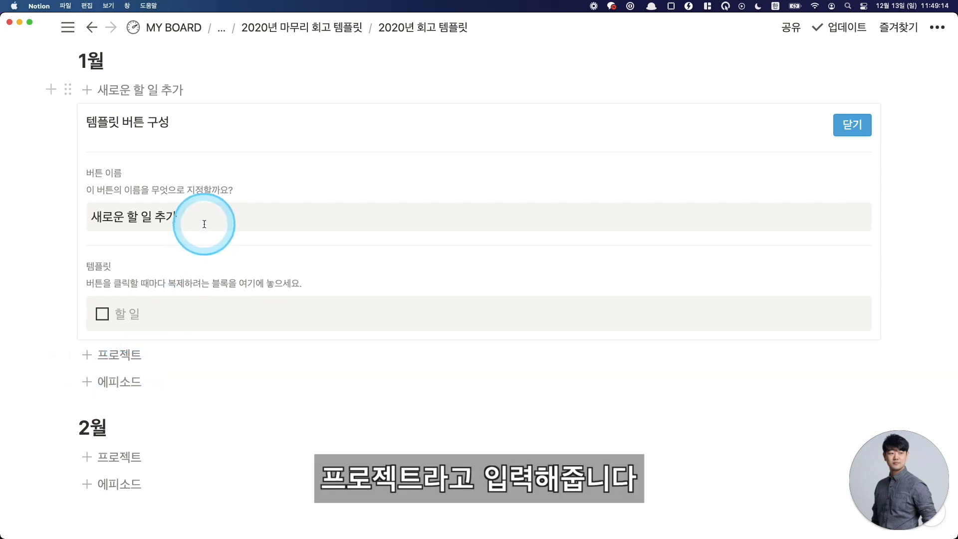
text(프롲)
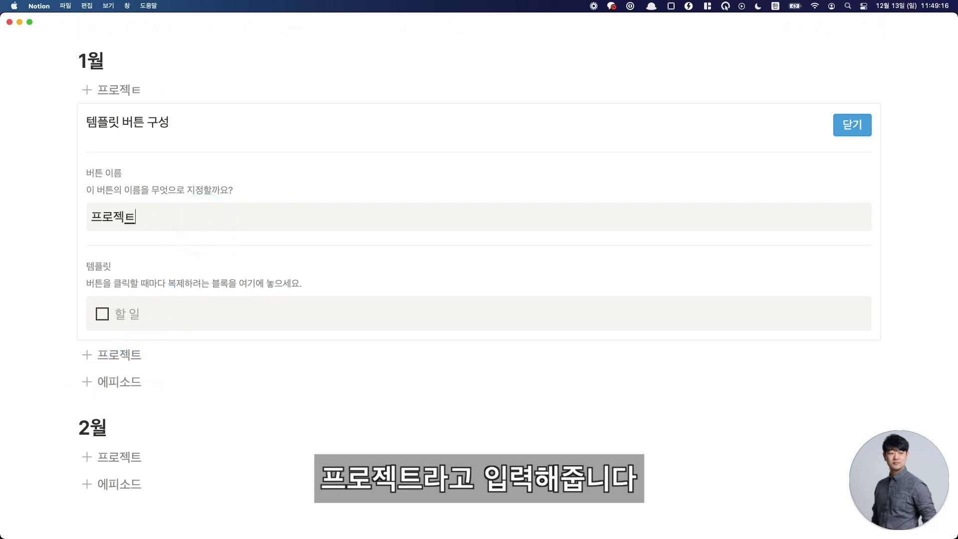
text(젝트)
- Replace the default to-do in the button's template with the line 프로젝트명 and a 별점 : line holding five star emojis
click(147, 308)
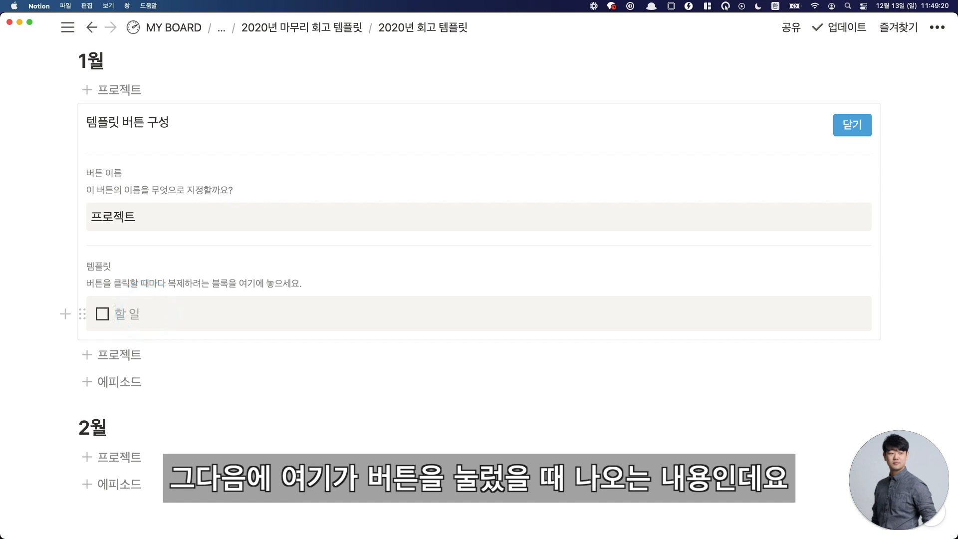
key(BackSpace)
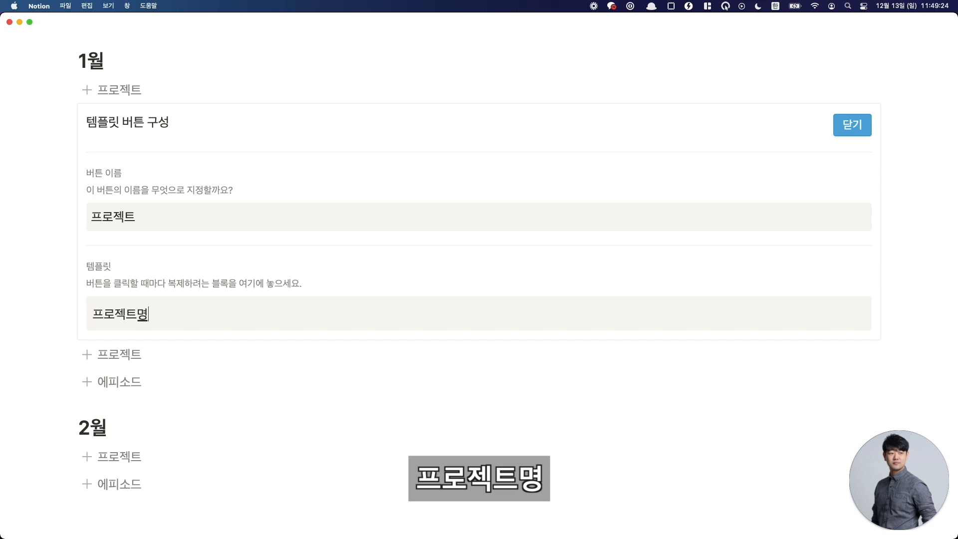
key(Return)
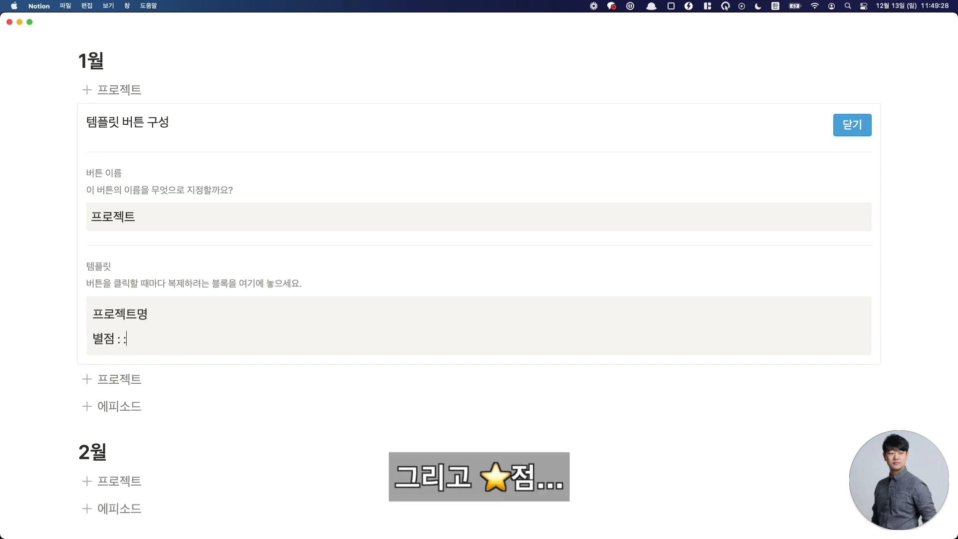
text(별점 : :별)
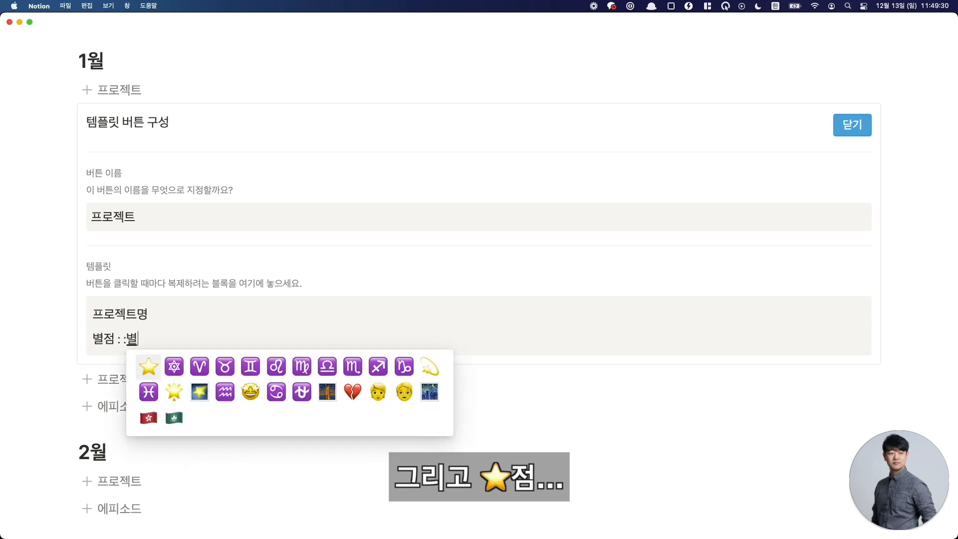
key(Return)
key(super+c)
key(Right)
key(super+v)
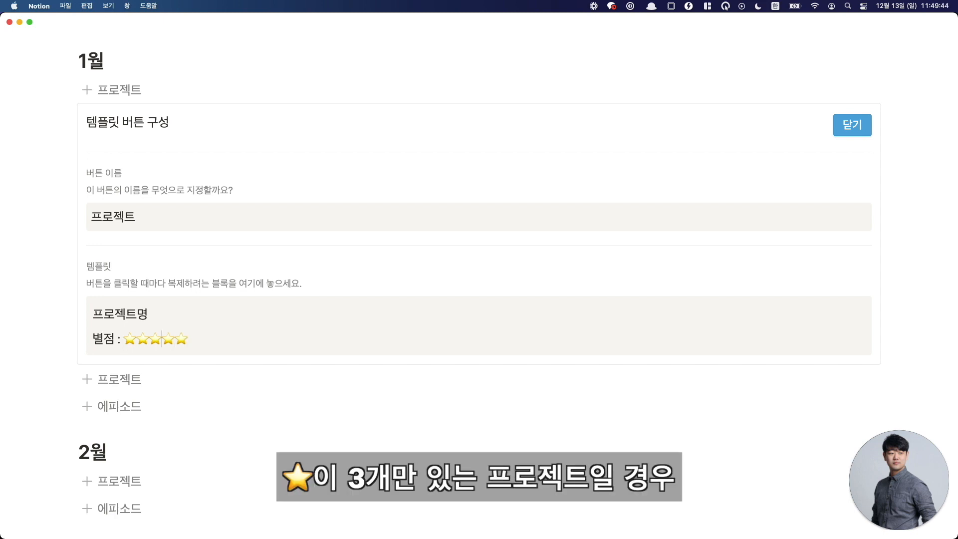
- Delete two stars from the 별점 line and undo the deletion
key(BackSpace)
key(BackSpace)
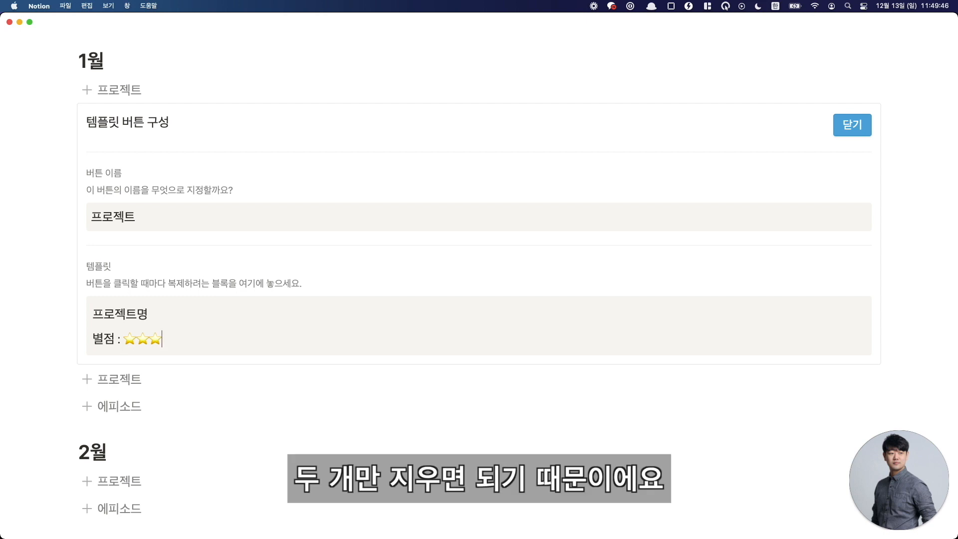
key(super+z)
key(BackSpace)
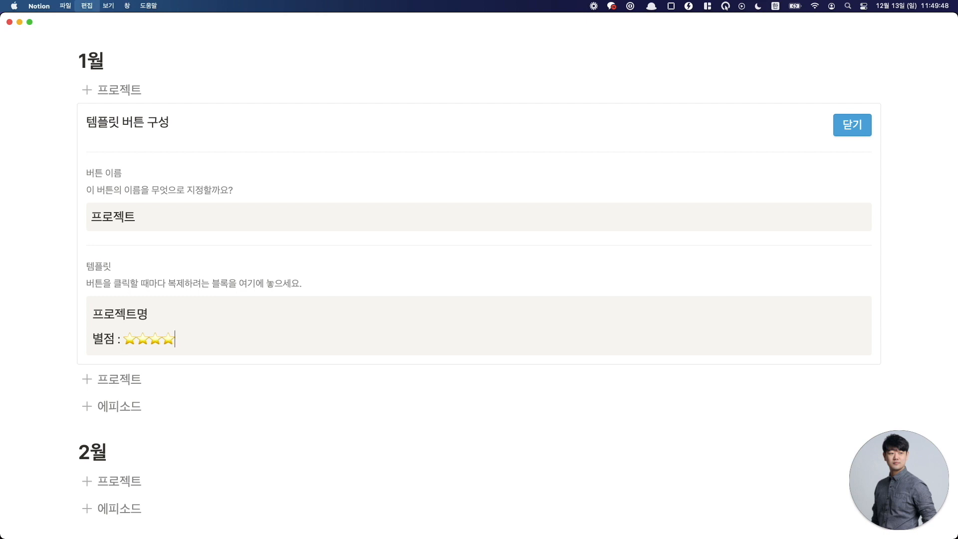
- Add the lines 잘한 점 and 나아질 점 below the star rating in the template
key(Return)
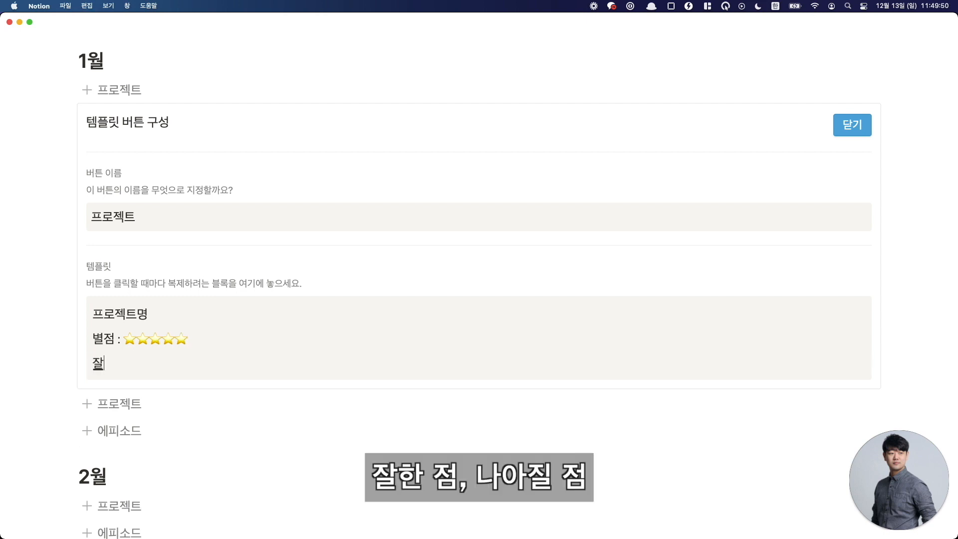
text(잘한점)
key(Return)
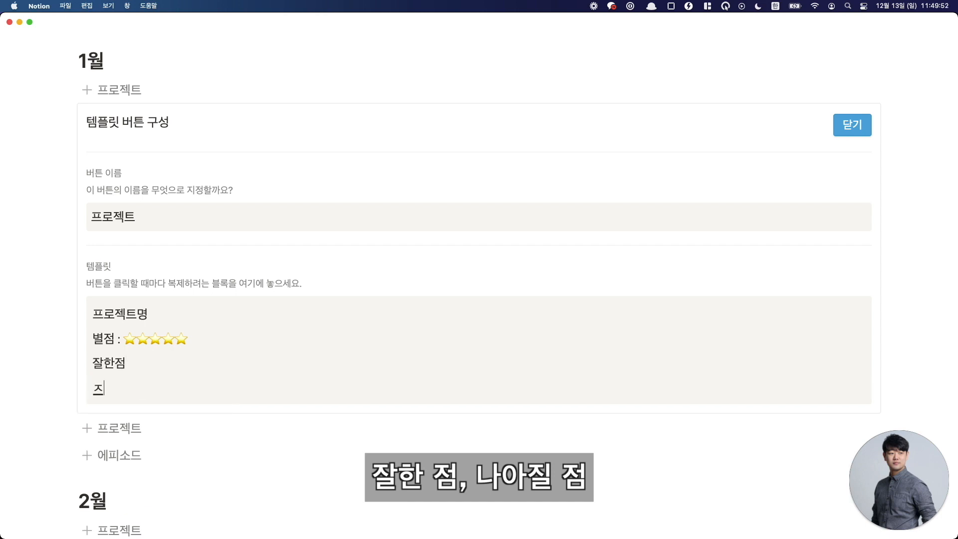
key(Up)
key(Up)
key(Right)
key(Down)
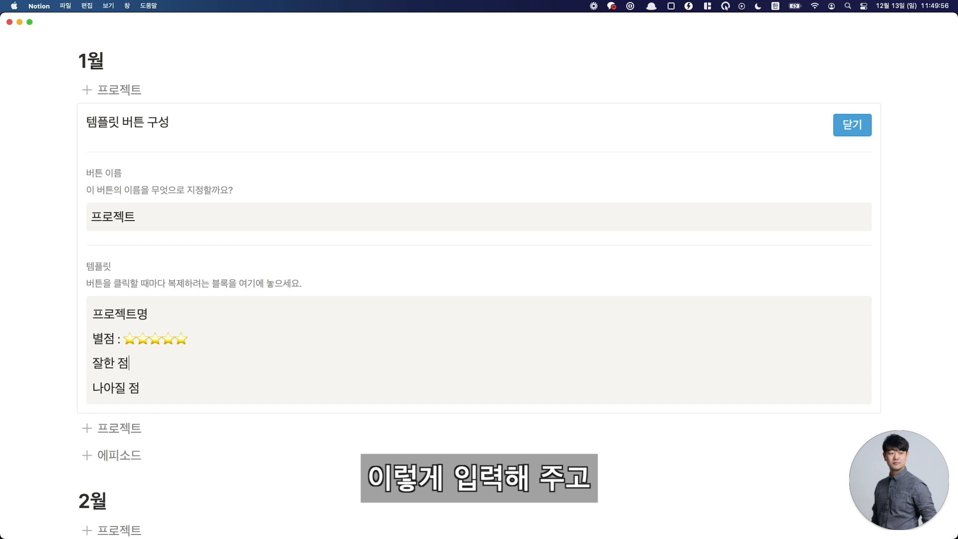
- Add an empty bullet under 잘한 점 and duplicate it until there are three bullets
key(Return)
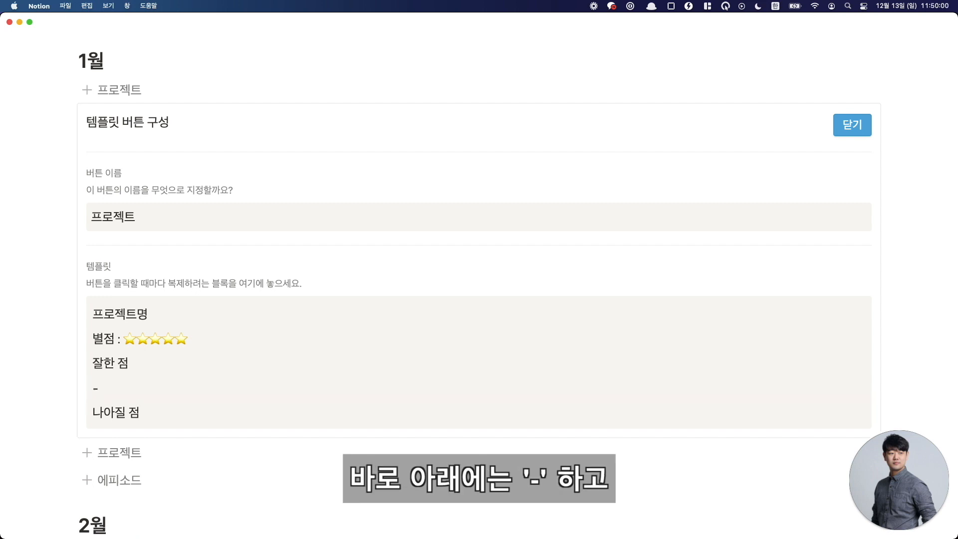
text(-)
key(space)
scroll(146, 305, down, 5)
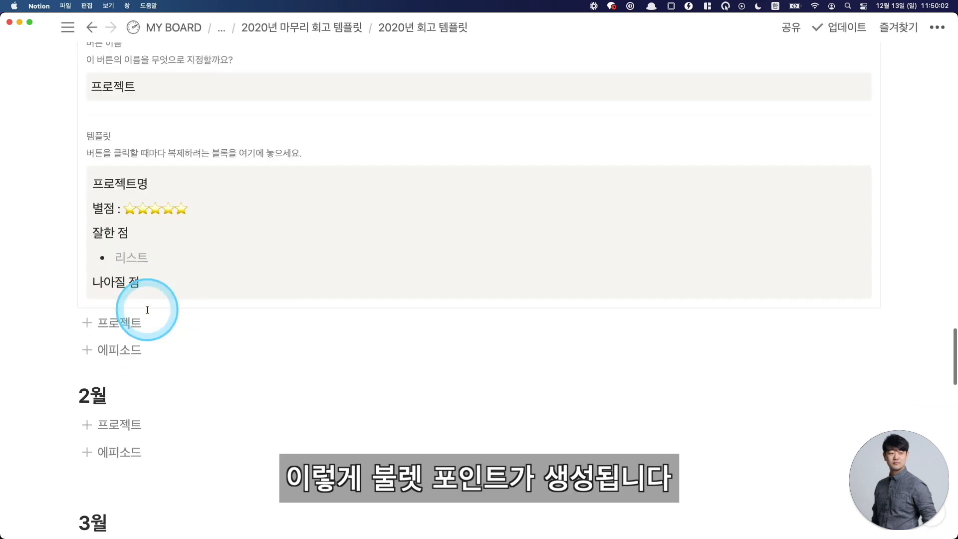
click(85, 259)
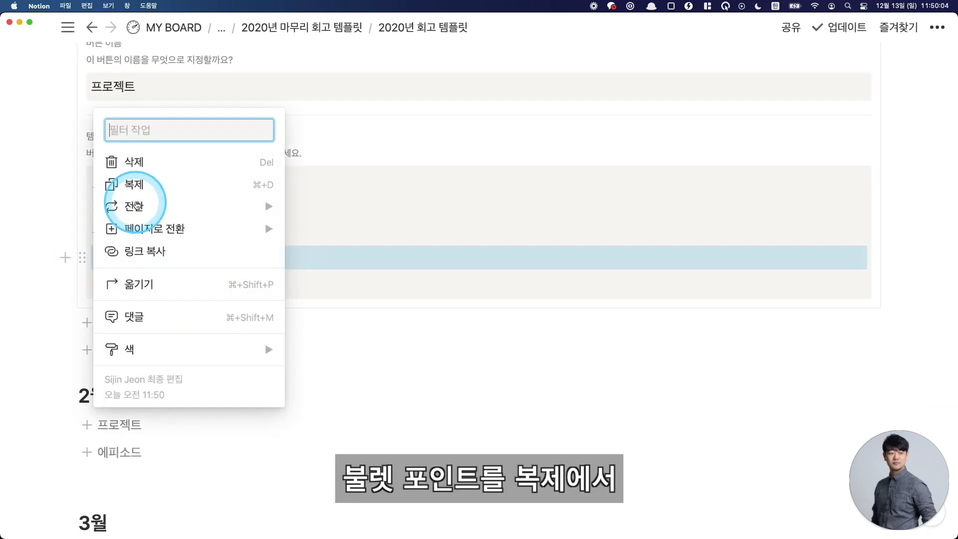
click(120, 186)
click(82, 282)
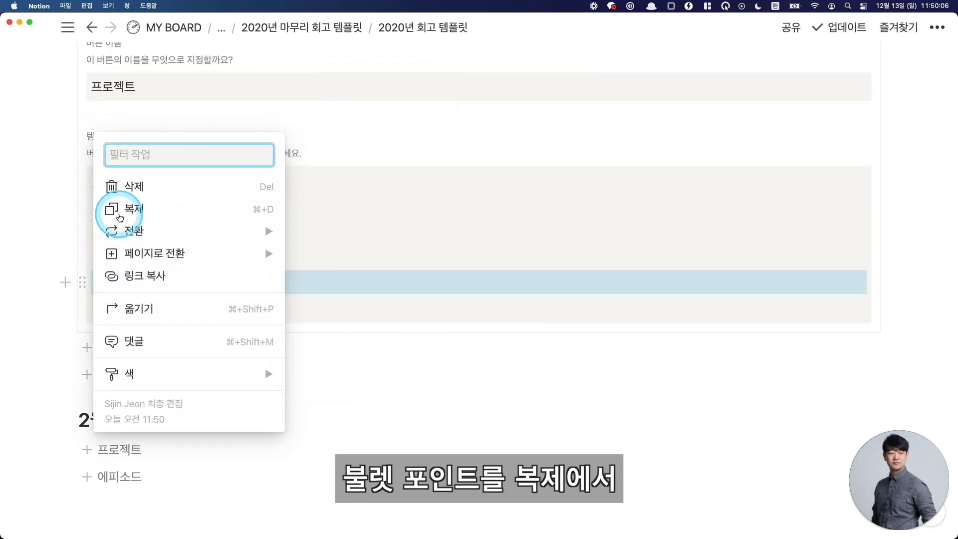
click(111, 208)
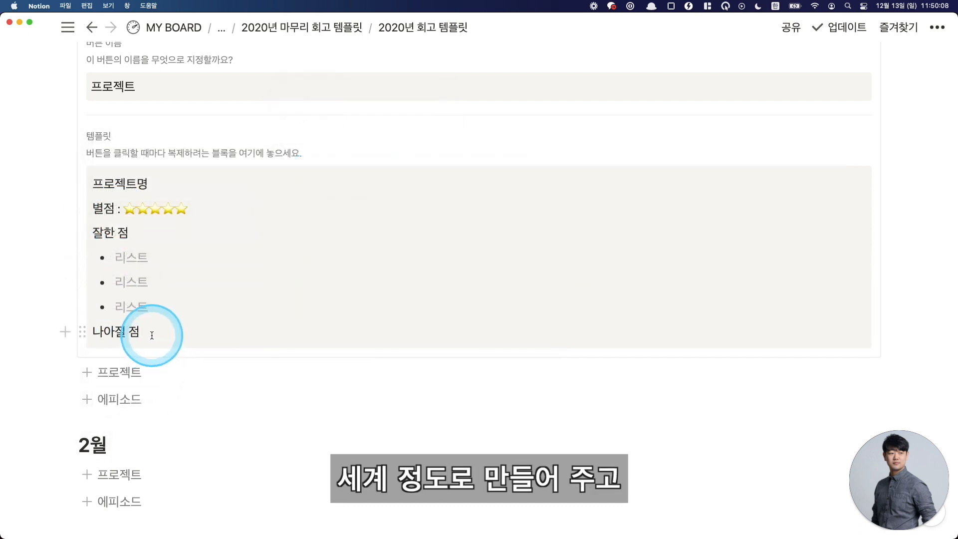
- Duplicate the three empty bullets together and move the copies under 나아질 점
drag(165, 263, 156, 306)
click(83, 258)
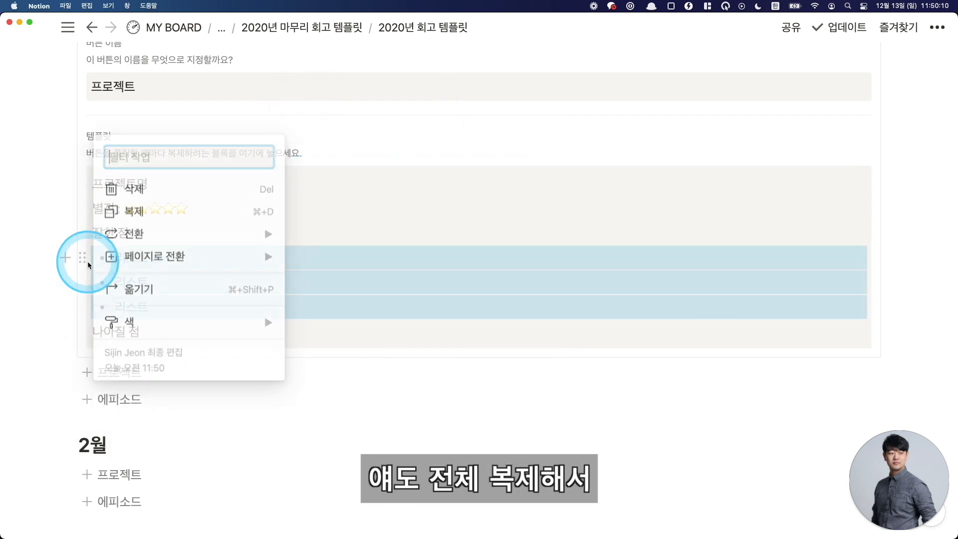
click(119, 214)
drag(88, 334, 98, 408)
- Insert a weightlifter (역도) emoji before 나아질 점 and a trophy (트로피) emoji before 잘한 점
click(171, 327)
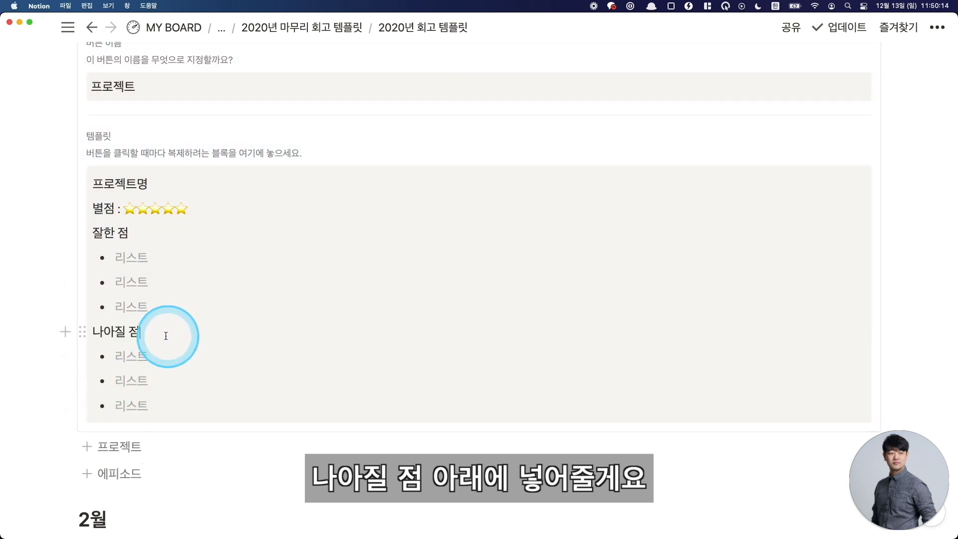
click(95, 331)
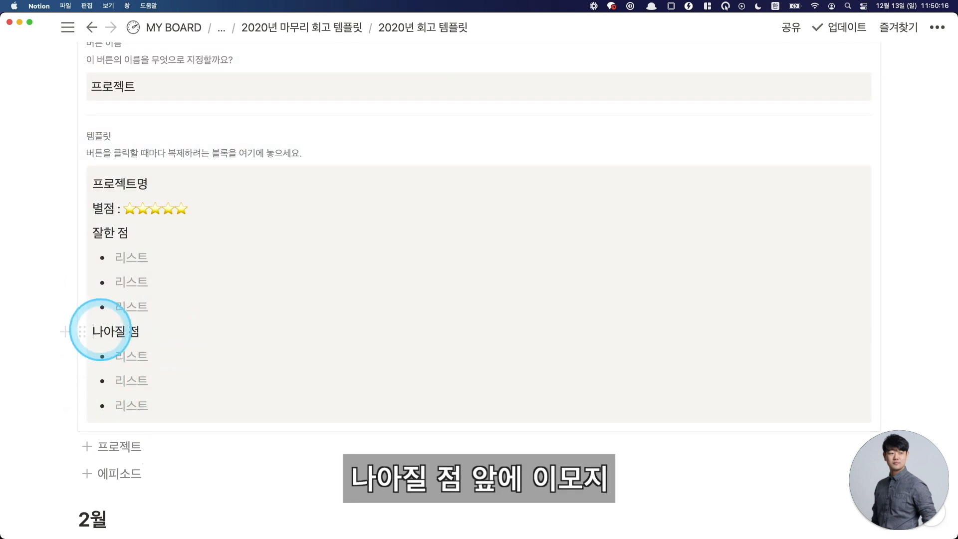
text(:역도)
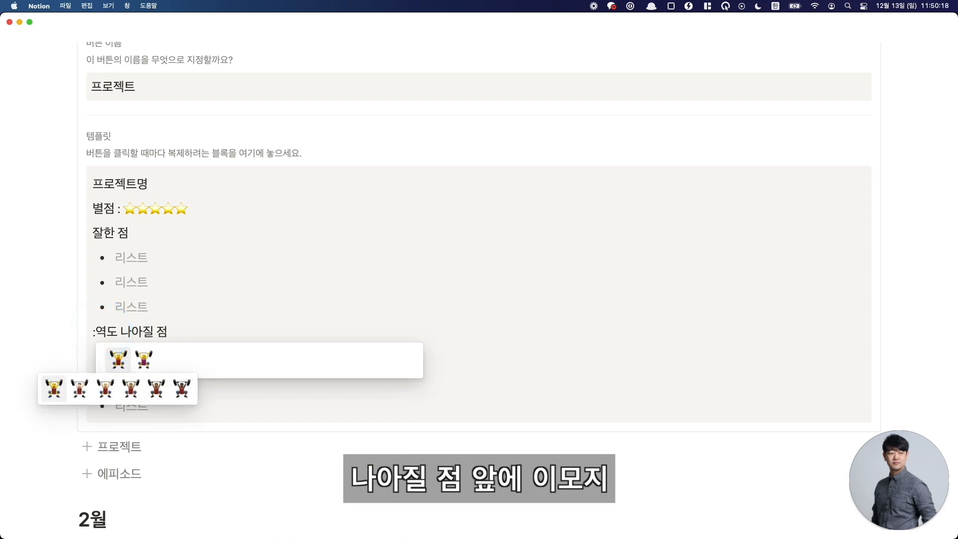
key(Return)
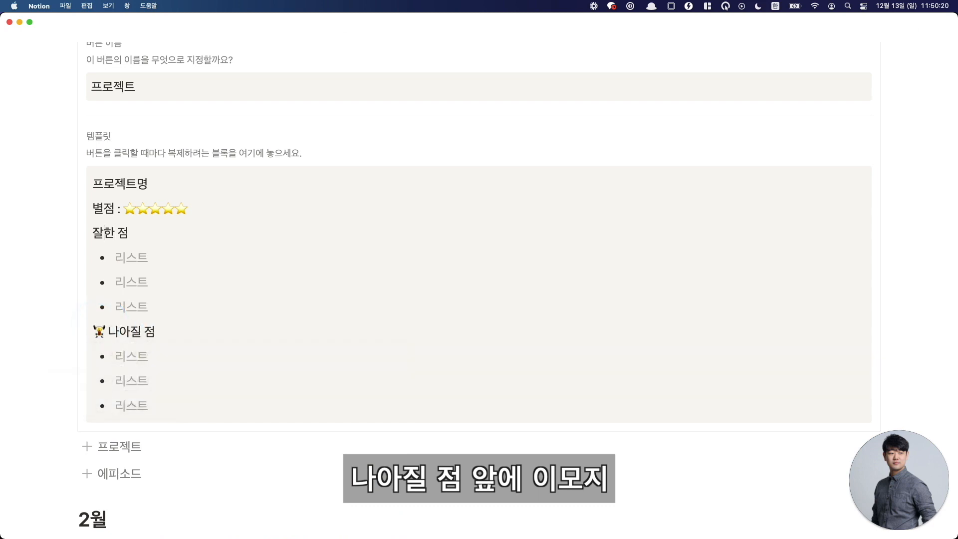
click(94, 232)
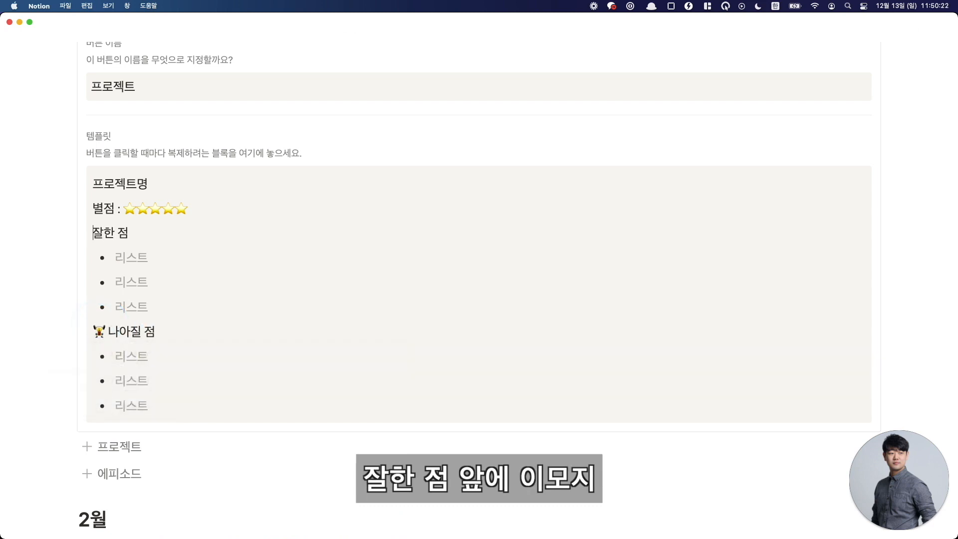
text(:트로피)
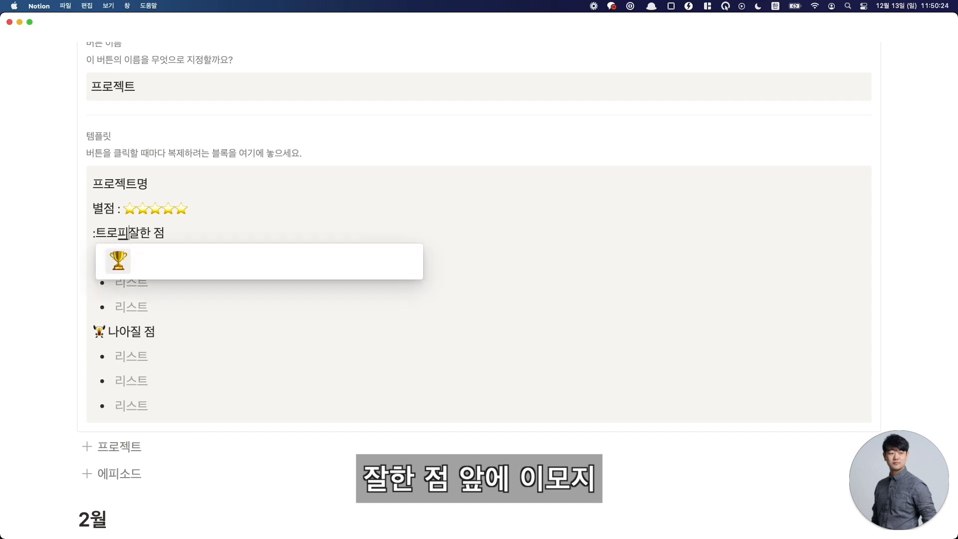
key(Return)
- Make the 잘한 점 and 나아질 점 lines bold, including their emojis
drag(94, 331, 162, 334)
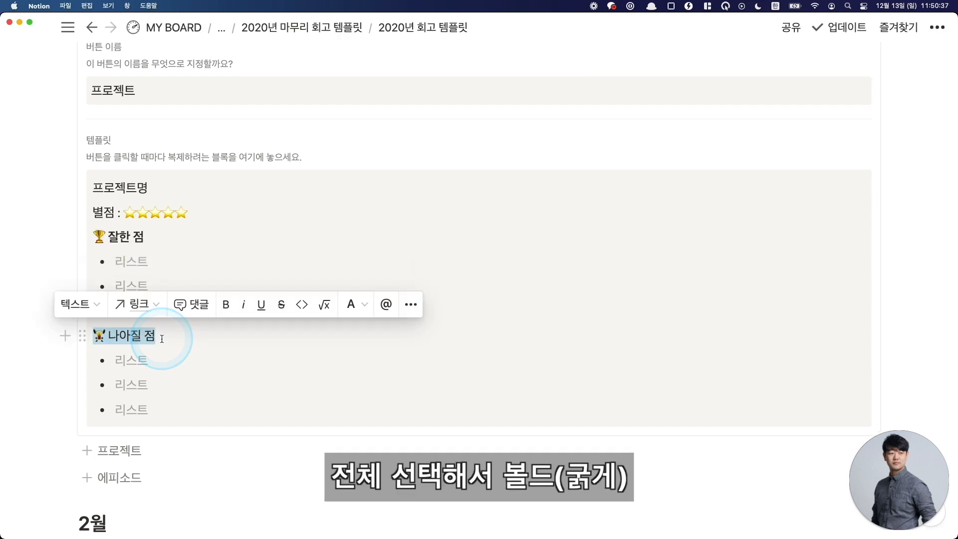
click(131, 187)
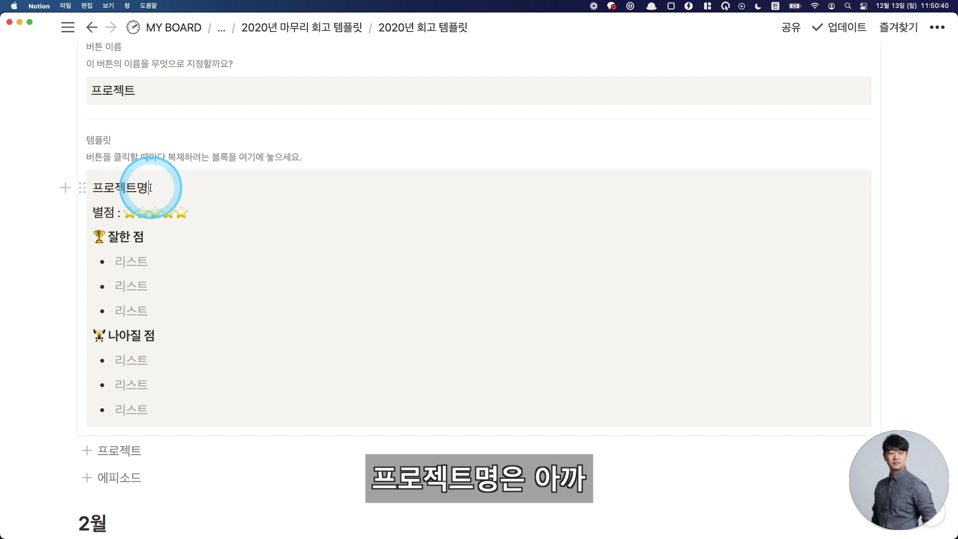
- Turn the 프로젝트명 line in the button template into a 제목3 heading and colour its text gray
click(82, 187)
mouse_move(267, 135)
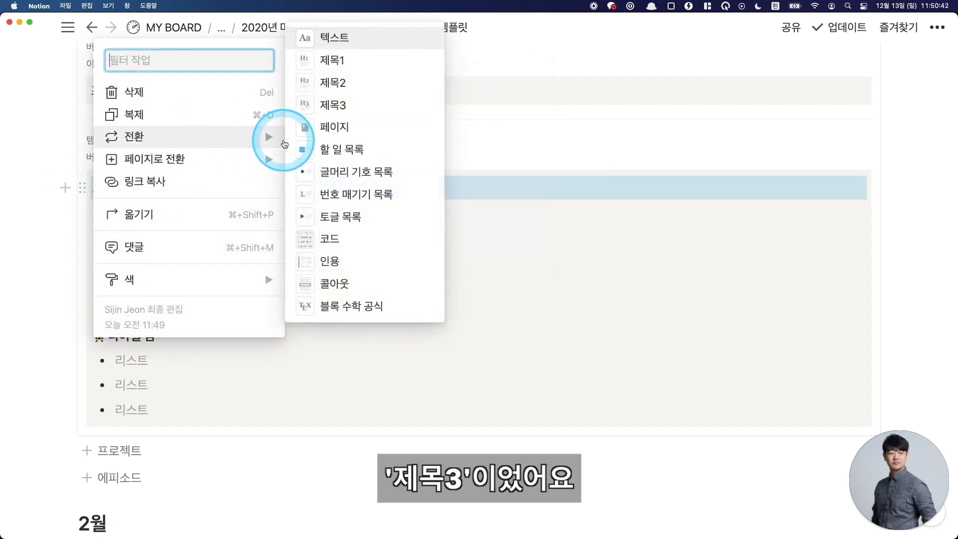
click(337, 112)
double_click(129, 191)
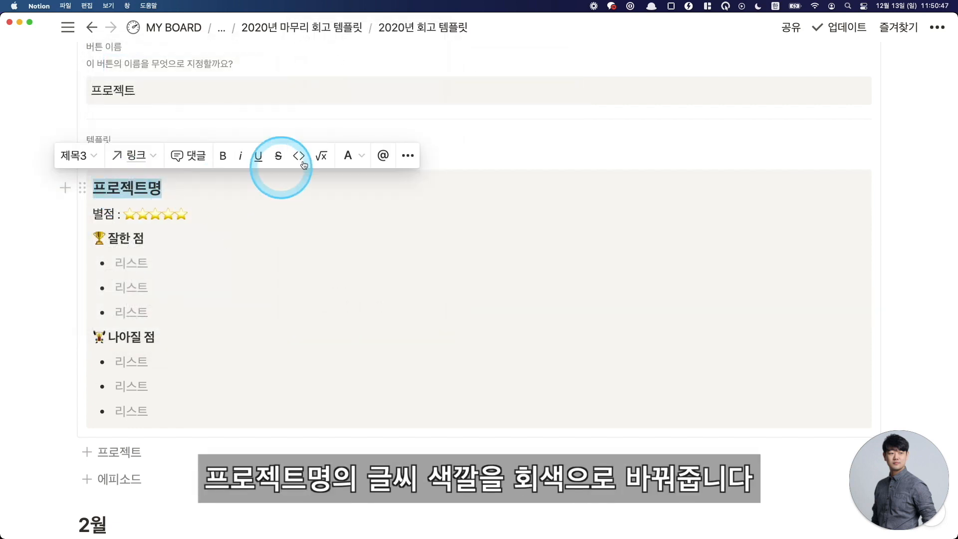
click(345, 157)
click(327, 272)
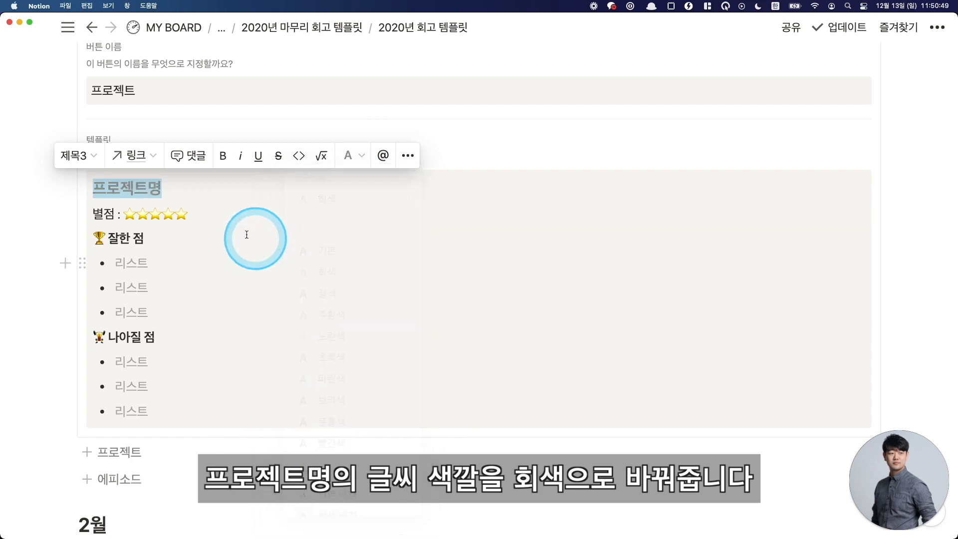
click(205, 216)
- Clear the 프로젝트명 text from the template, keeping an empty 제목3 heading line above 별점
click(182, 191)
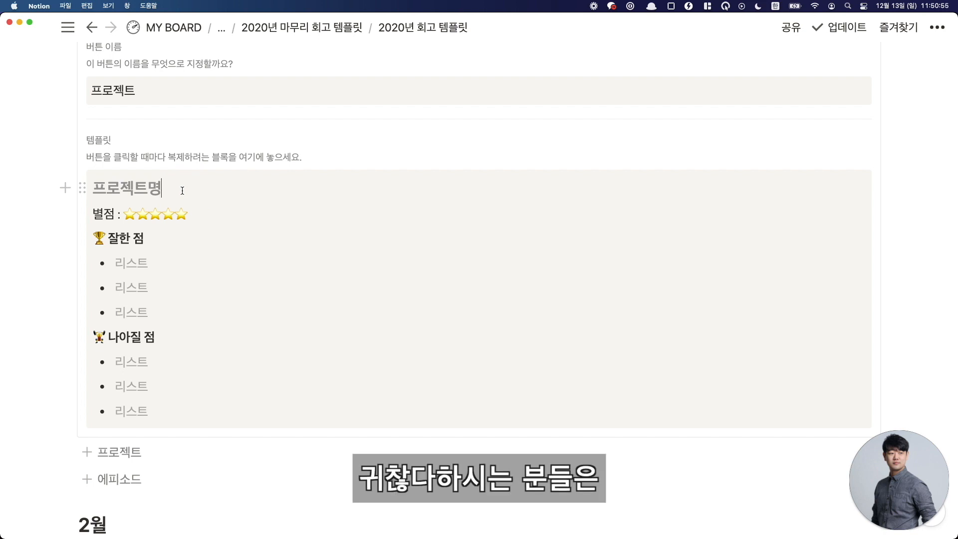
key(BackSpace)
key(BackSpace)
key(BackSpace)
key(BackSpace)
key(BackSpace)
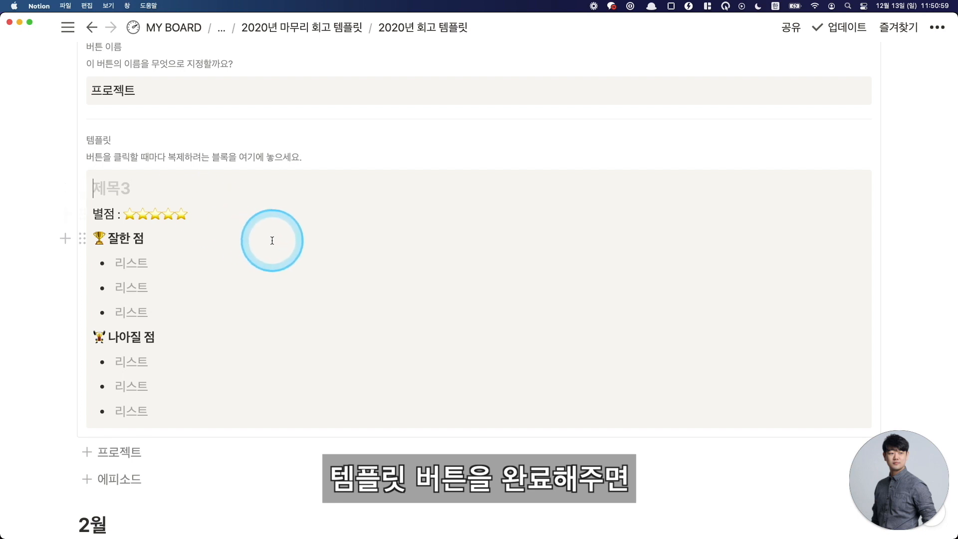
- Close the template button configuration and insert a project block under 1월 with the new 프로젝트 button
scroll(271, 241, up, 2)
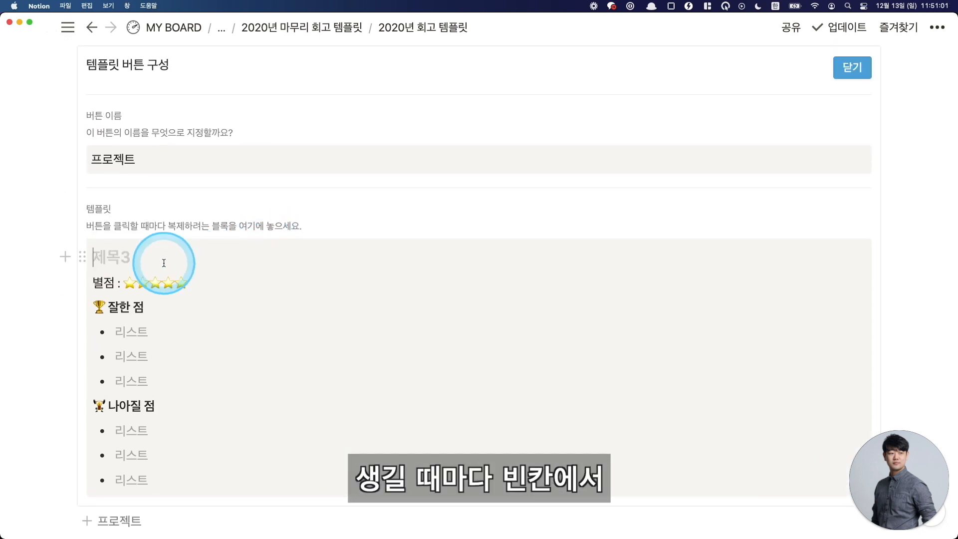
scroll(166, 262, up, 1)
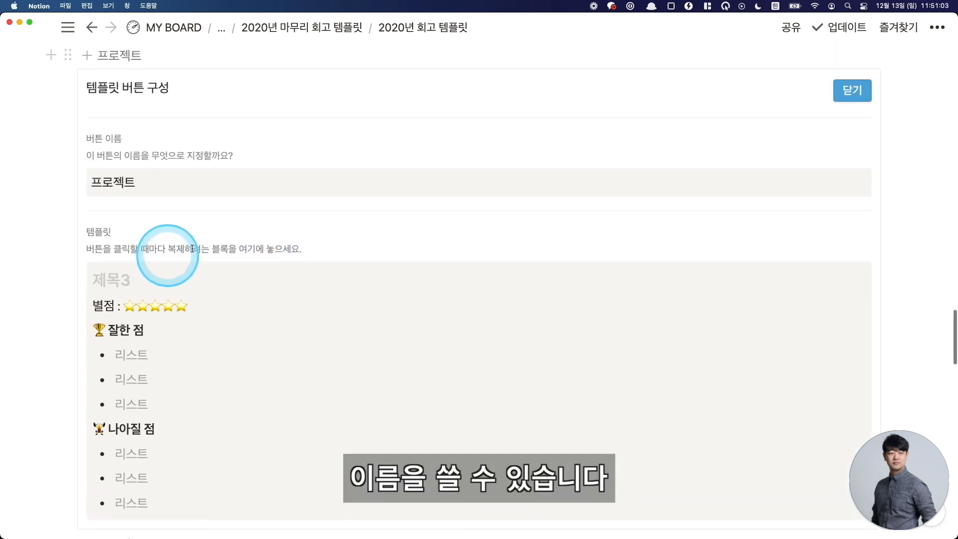
click(855, 95)
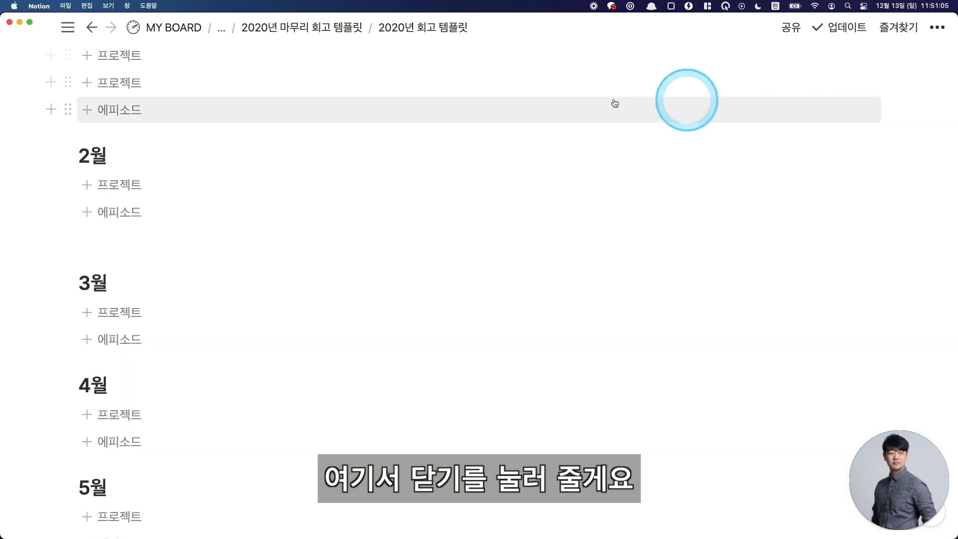
scroll(195, 122, up, 2)
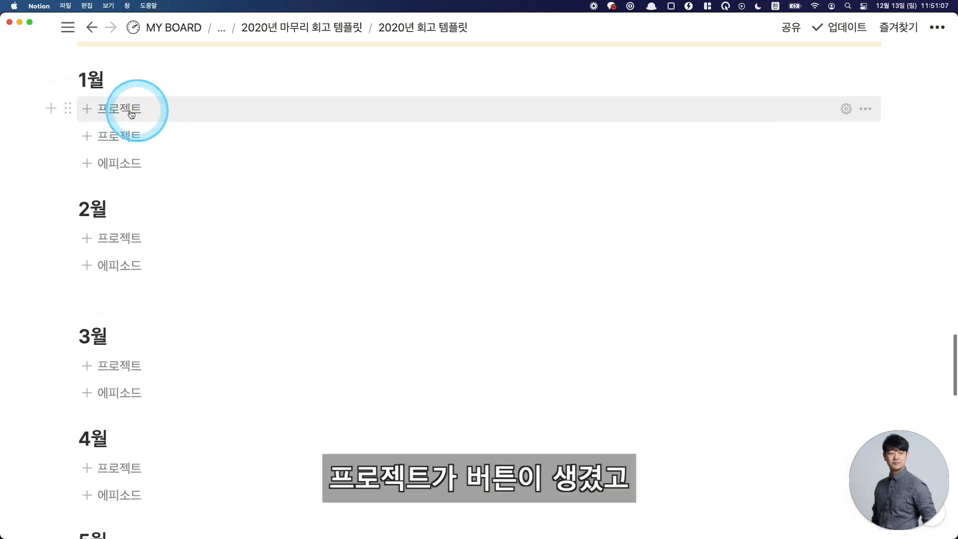
click(149, 116)
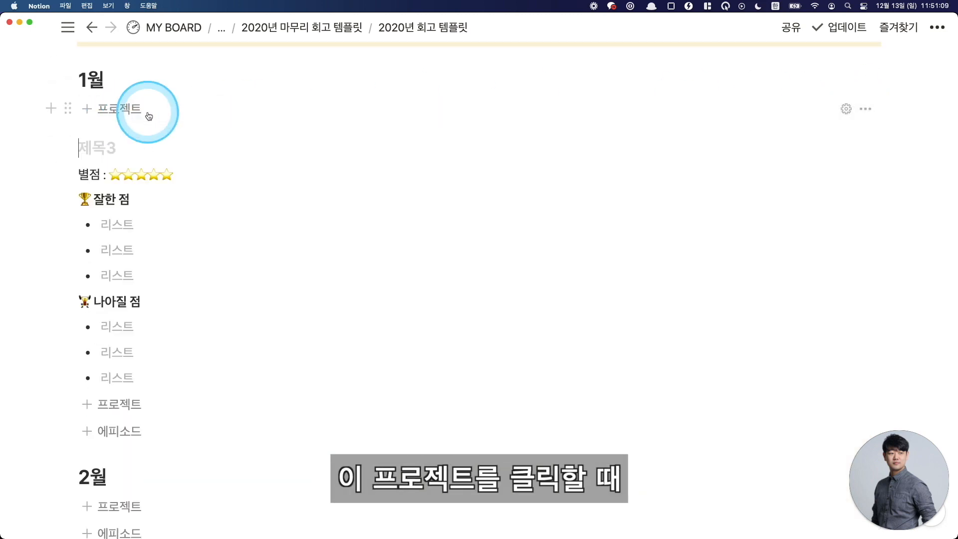